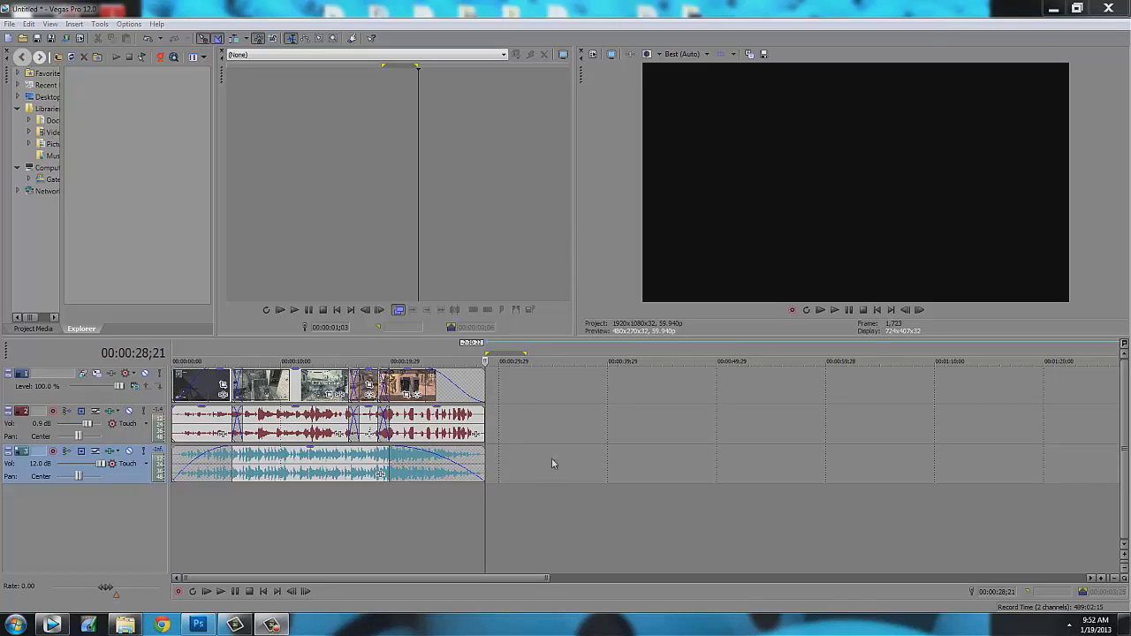
{"action": "mouse_move", "coordinate": [512, 484]}
{"action": "left_mouse_down"}
{"action": "mouse_move", "coordinate": [540, 500]}
{"action": "mouse_move", "coordinate": [473, 514]}
{"action": "left_mouse_up"}
{"action": "left_click", "coordinate": [539, 498]}
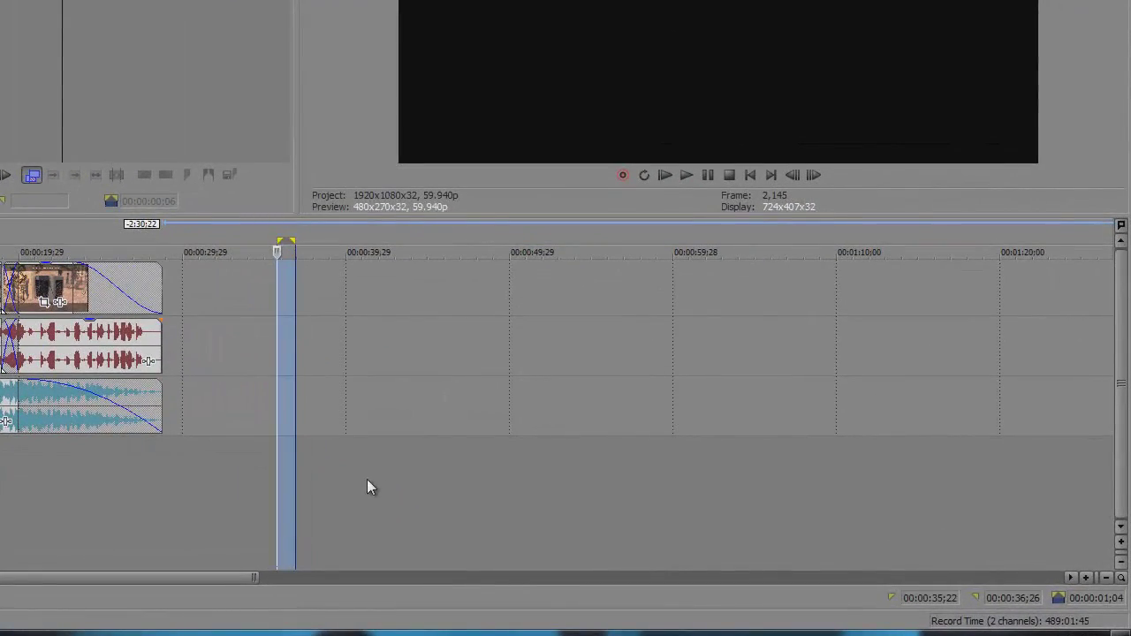
{"action": "left_click_drag", "start_coordinate": [546, 508], "coordinate": [552, 523]}
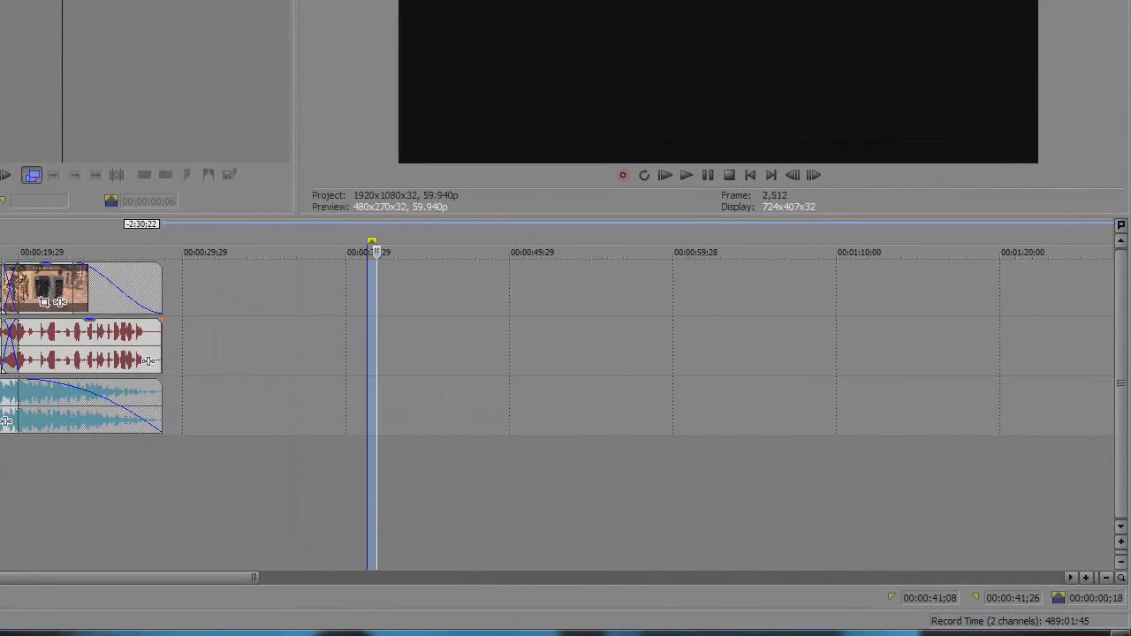
{"action": "left_click_drag", "start_coordinate": [169, 453], "coordinate": [153, 510]}
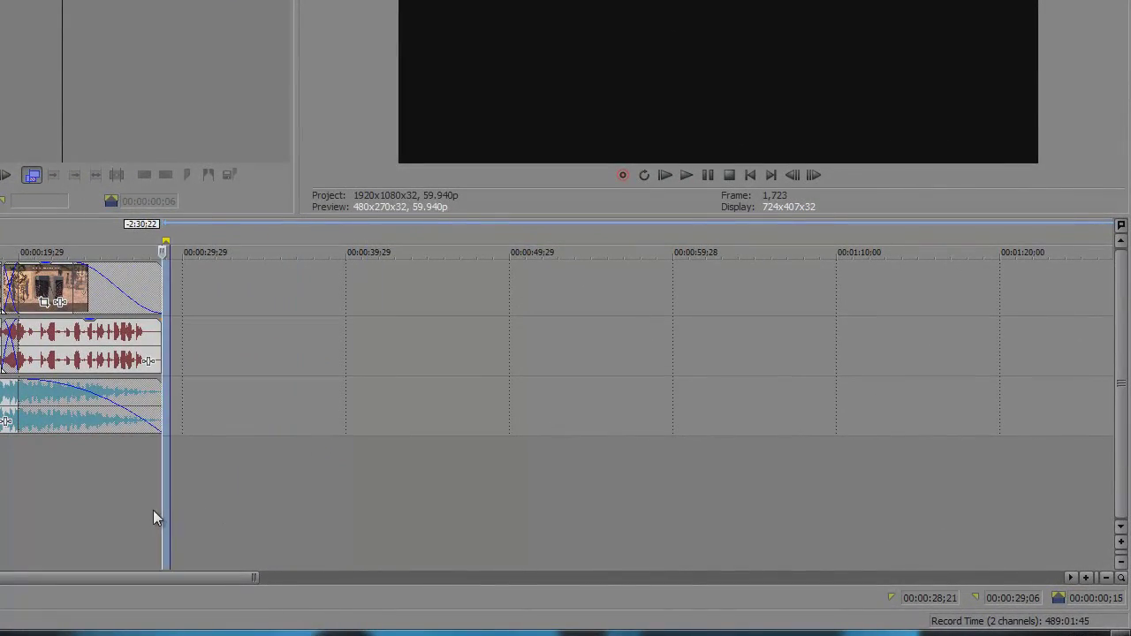
{"action": "left_click", "coordinate": [252, 409]}
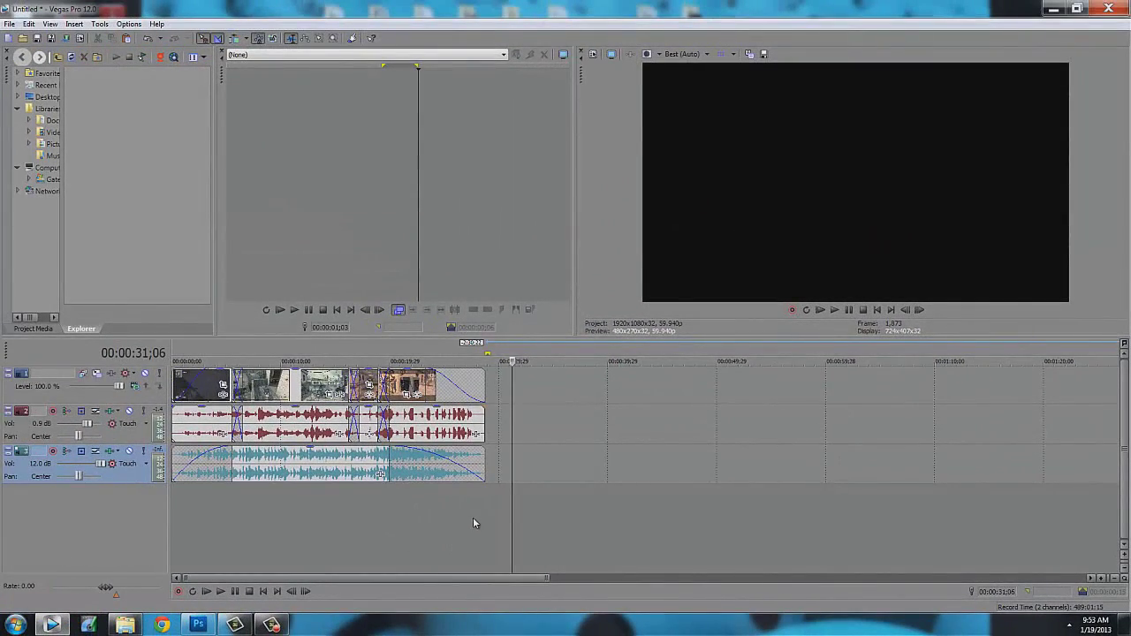
{"action": "left_click", "coordinate": [140, 487]}
{"action": "left_click", "coordinate": [297, 542]}
{"action": "left_click", "coordinate": [765, 391]}
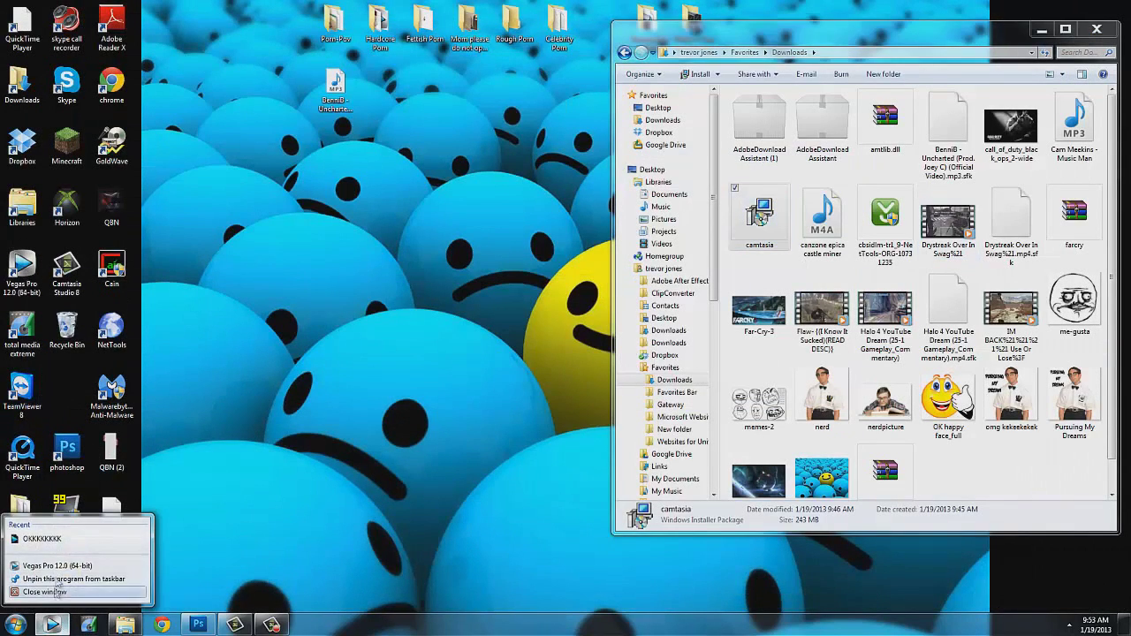
- Launch a new Vegas Pro 12.0 (64-bit) instance and move its window lower on the desktop
{"action": "left_click", "coordinate": [75, 566]}
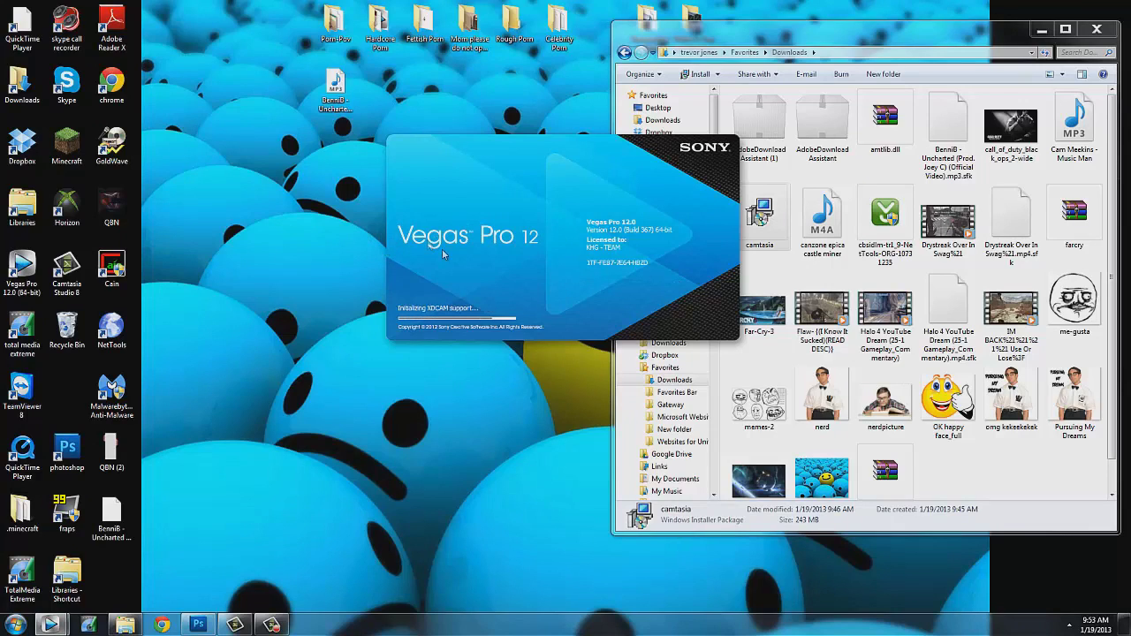
{"action": "left_click", "coordinate": [335, 88]}
{"action": "left_click", "coordinate": [405, 129]}
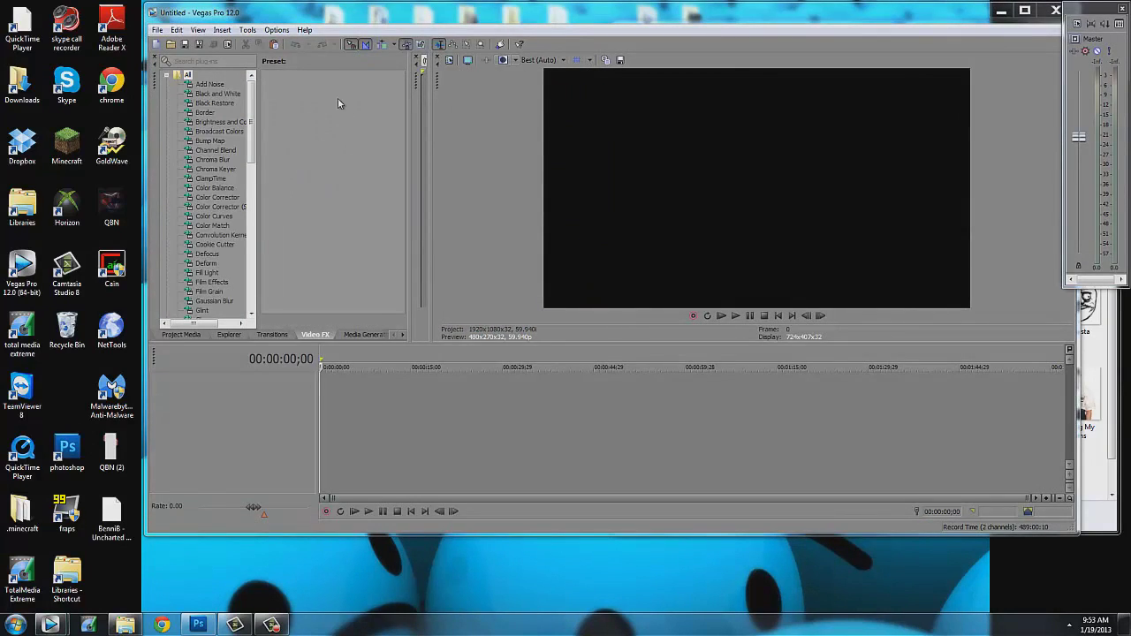
{"action": "left_click_drag", "start_coordinate": [277, 5], "coordinate": [250, 85]}
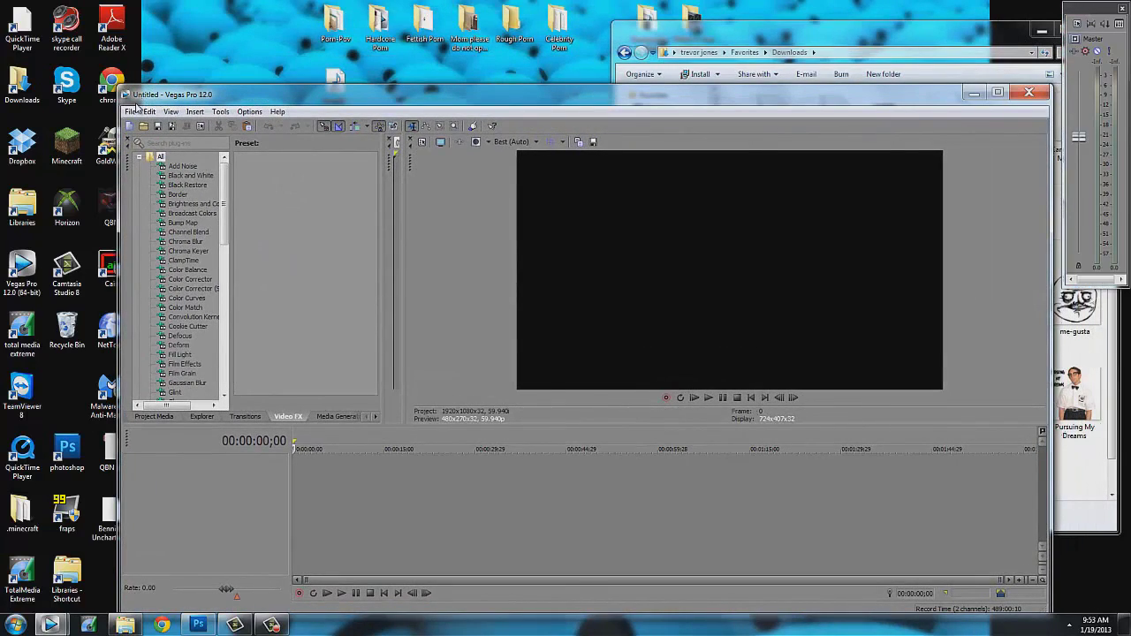
- Open the "720 clean" video from the desktop's "Celebrity Porn" folder to place it on the timeline
{"action": "left_click", "coordinate": [130, 111]}
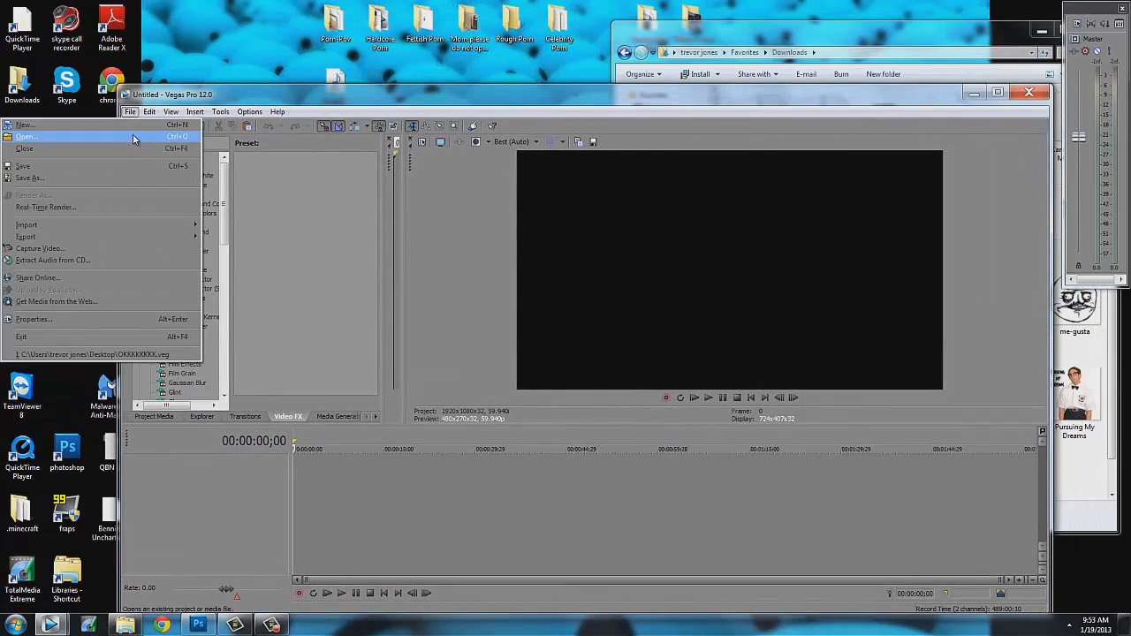
{"action": "left_click", "coordinate": [122, 138]}
{"action": "left_click", "coordinate": [471, 246]}
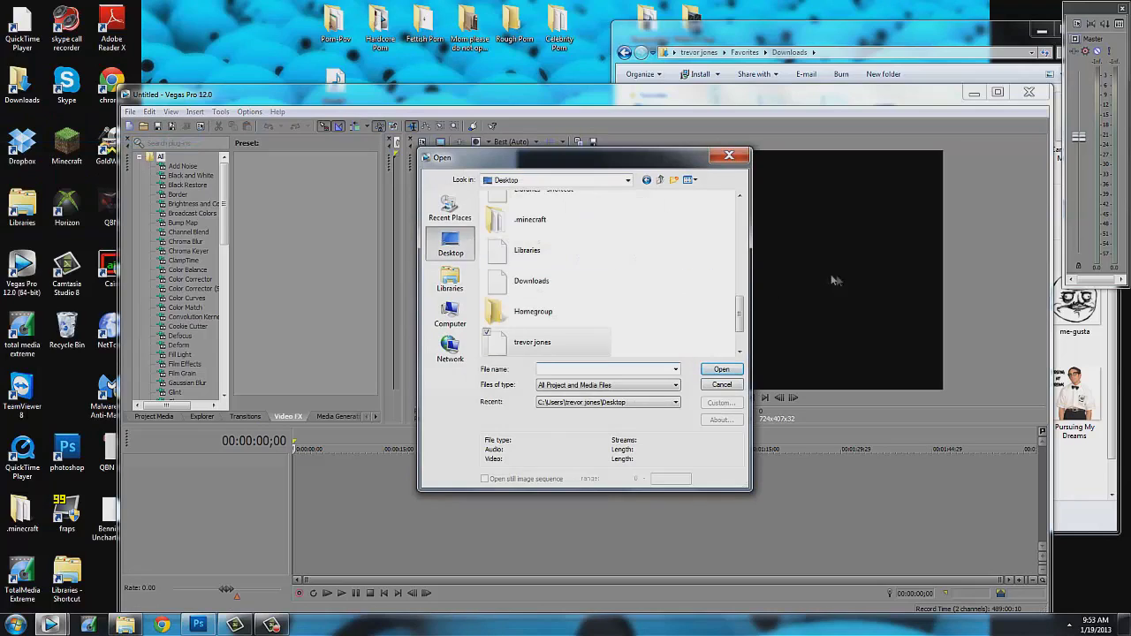
{"action": "scroll", "coordinate": [658, 239], "scroll_direction": "down", "scroll_amount": 5}
{"action": "scroll", "coordinate": [661, 243], "scroll_direction": "up", "scroll_amount": 5}
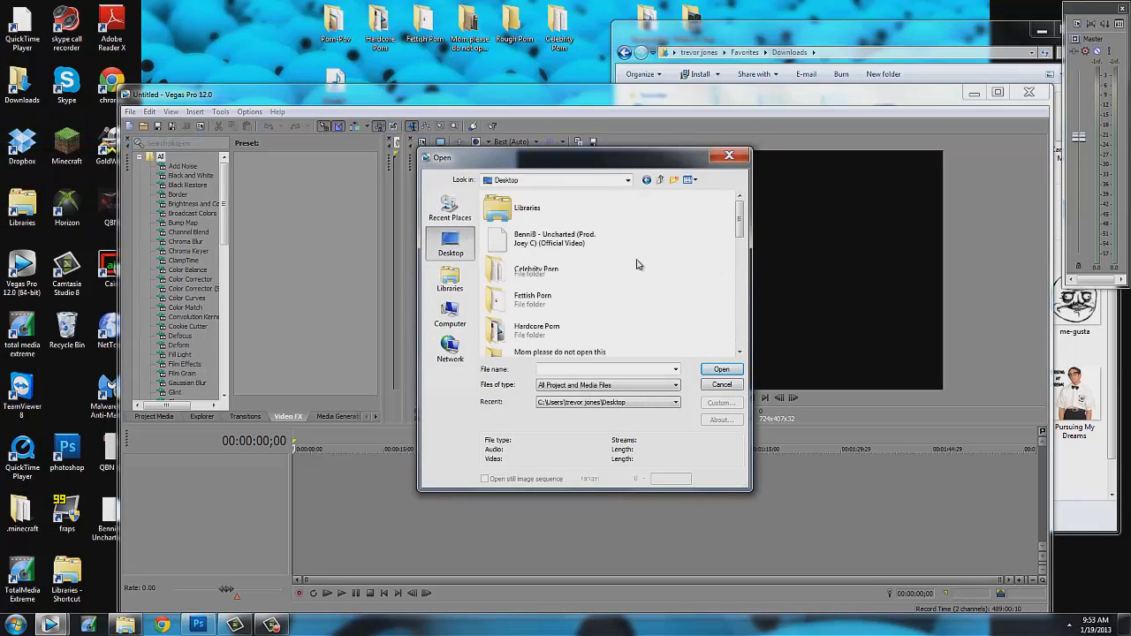
{"action": "double_click", "coordinate": [554, 275]}
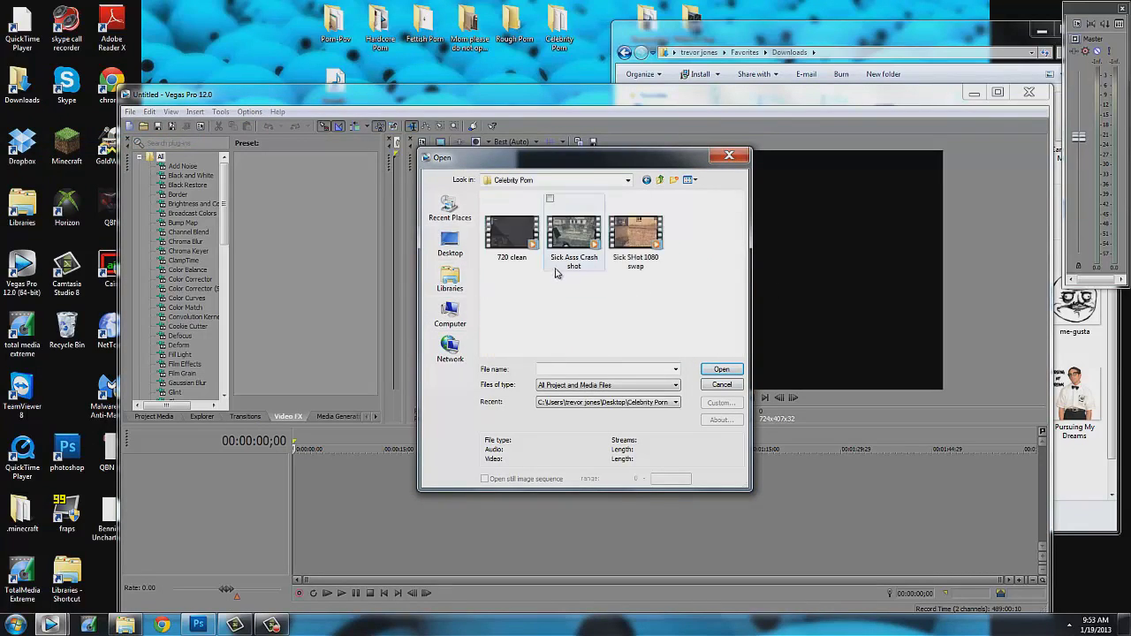
{"action": "key", "text": "Return"}
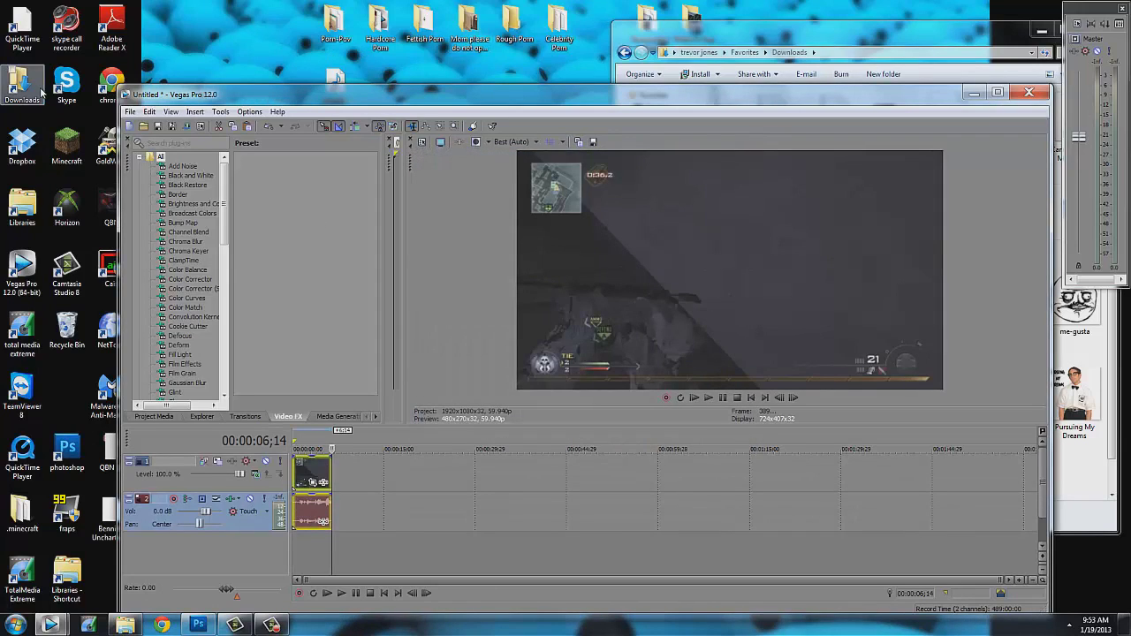
- Start opening another media file and list the Recent Places locations
{"action": "left_click", "coordinate": [133, 112]}
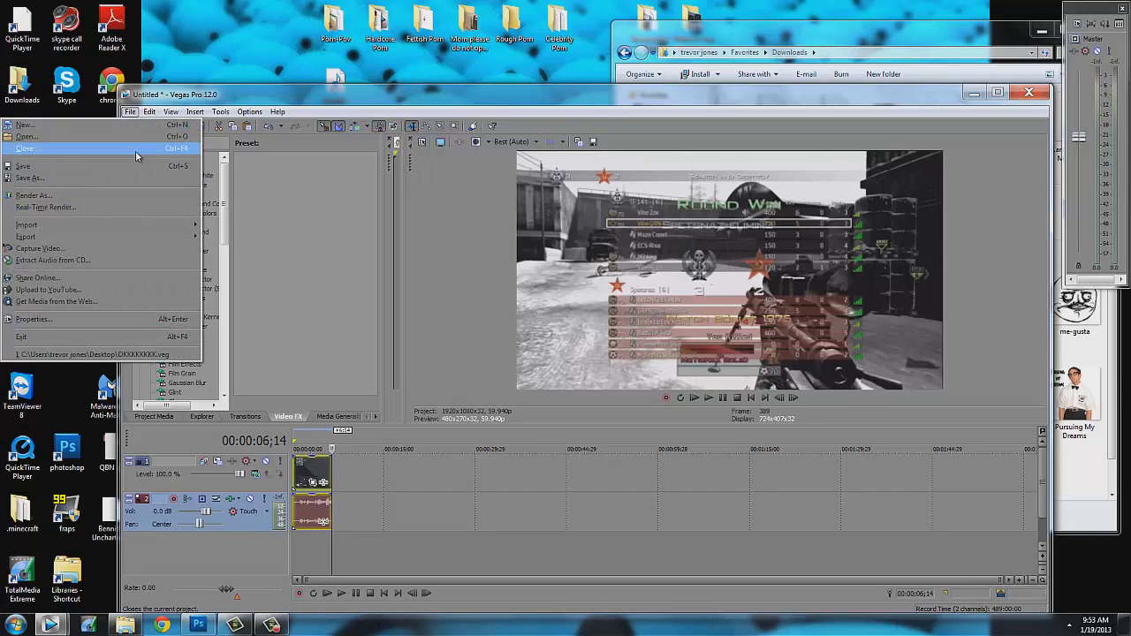
{"action": "left_click", "coordinate": [135, 141]}
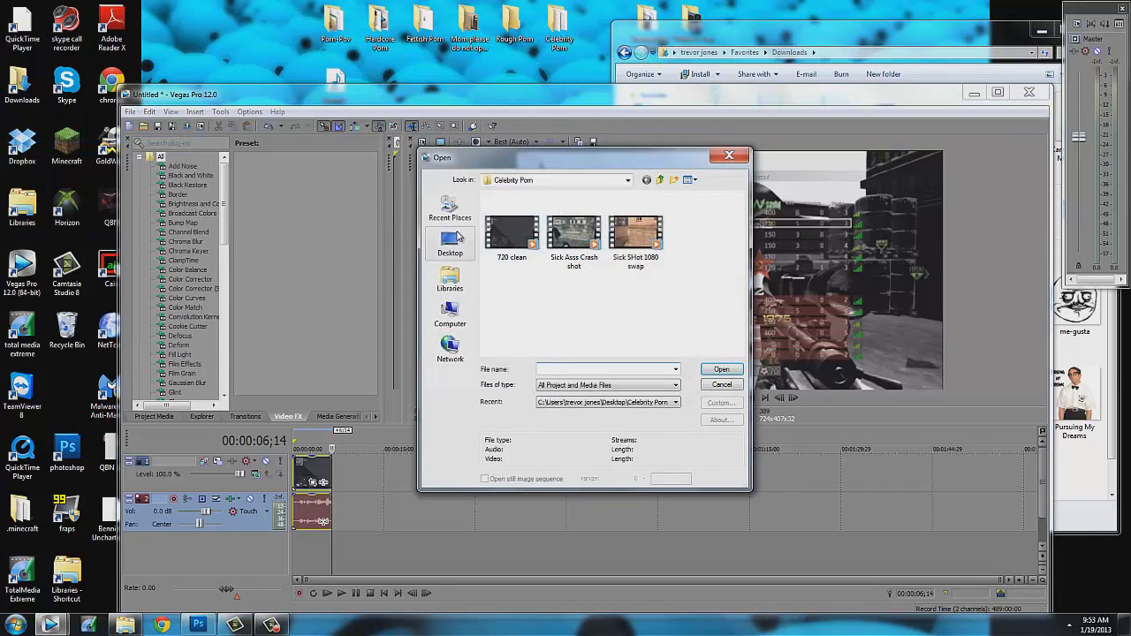
{"action": "left_click", "coordinate": [449, 210]}
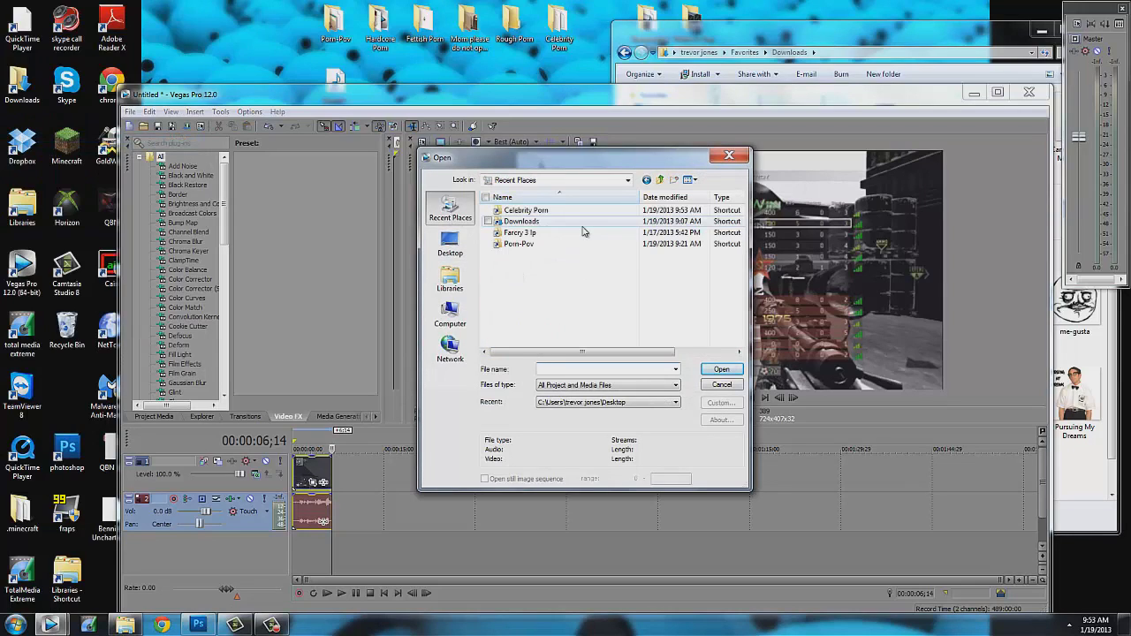
{"action": "left_click", "coordinate": [575, 222]}
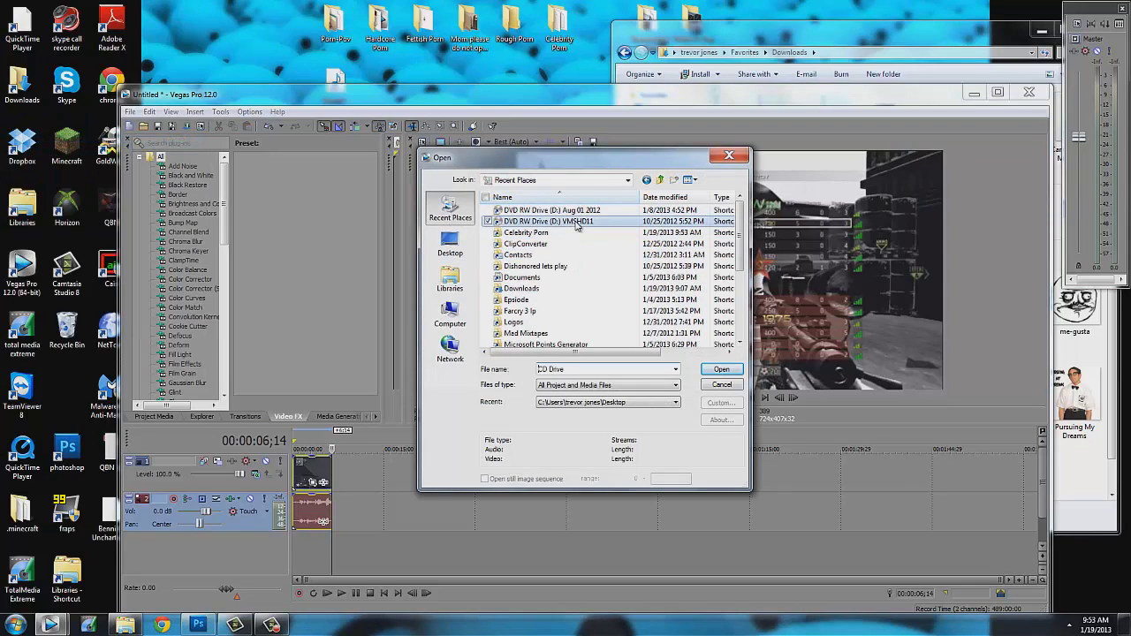
{"action": "double_click", "coordinate": [575, 223]}
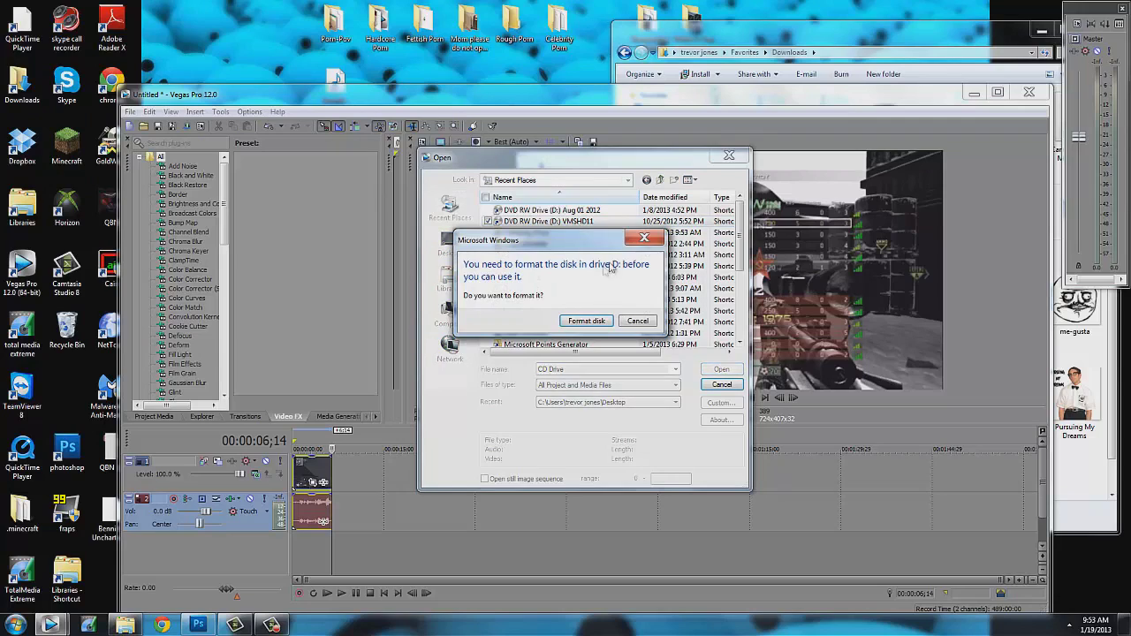
{"action": "left_click", "coordinate": [652, 237]}
{"action": "left_click", "coordinate": [648, 325]}
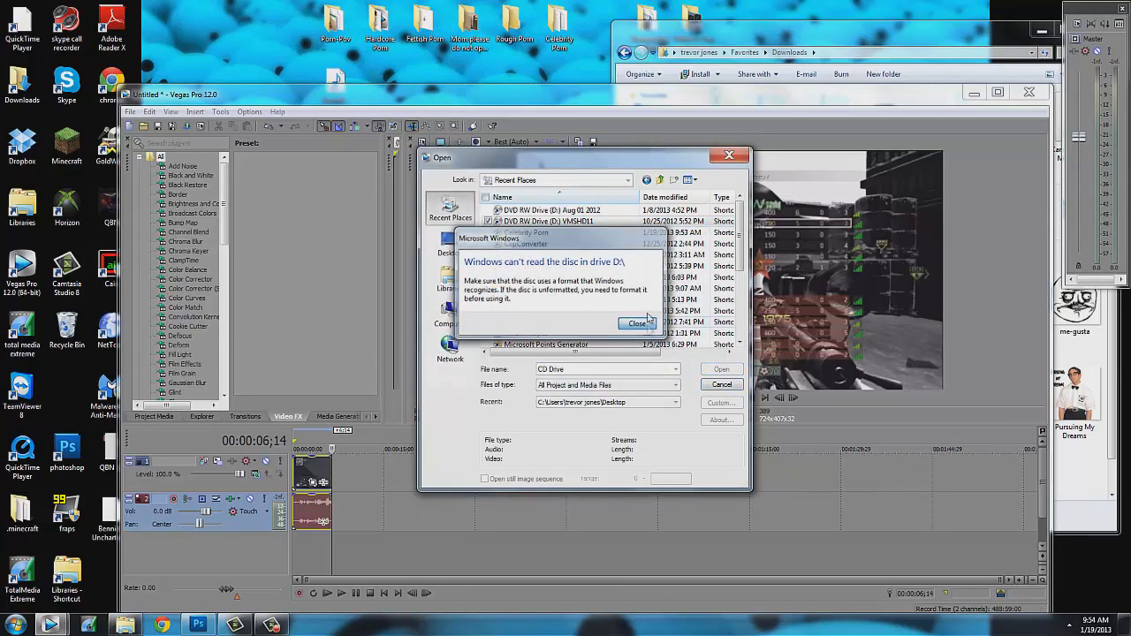
- Add the "Sick Asss Crash shot" video from the "Celebrity Porn" folder after the first clip
{"action": "left_click", "coordinate": [621, 233]}
{"action": "double_click", "coordinate": [621, 233]}
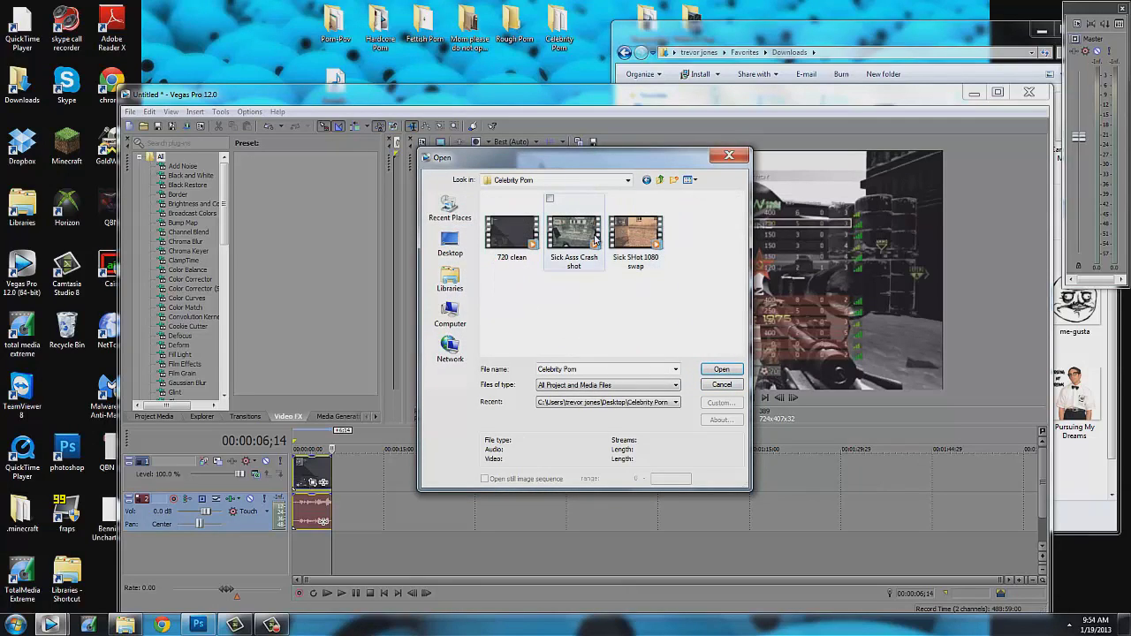
{"action": "double_click", "coordinate": [590, 231]}
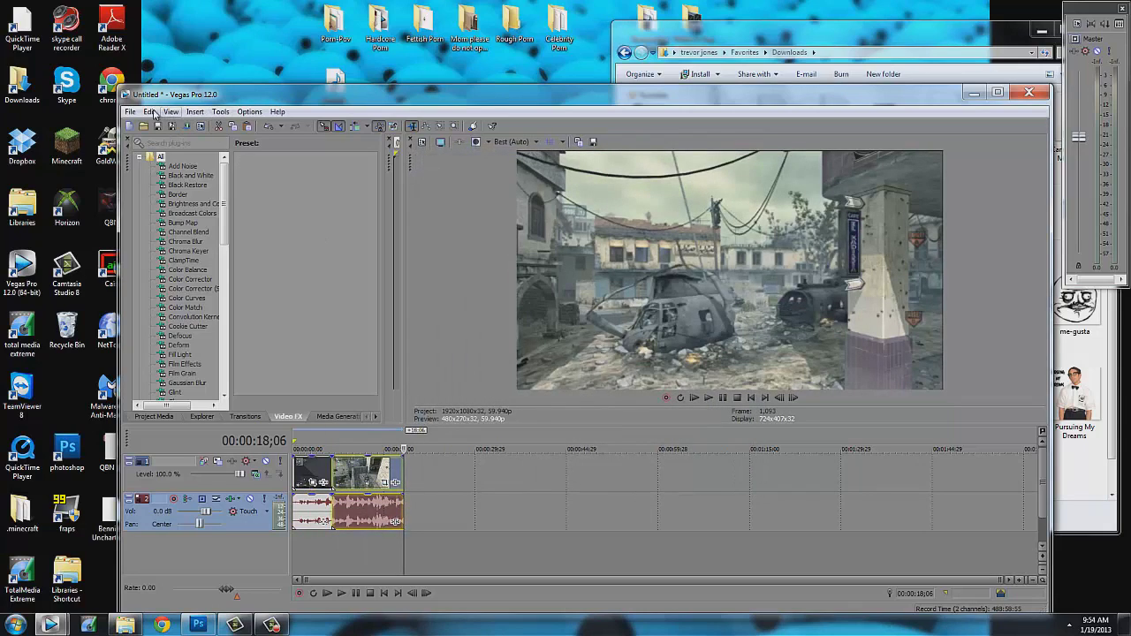
- Add the "Sick SHot 1080 swap" video from the same folder as the third clip on the timeline
{"action": "left_click", "coordinate": [130, 112]}
{"action": "left_click", "coordinate": [152, 146]}
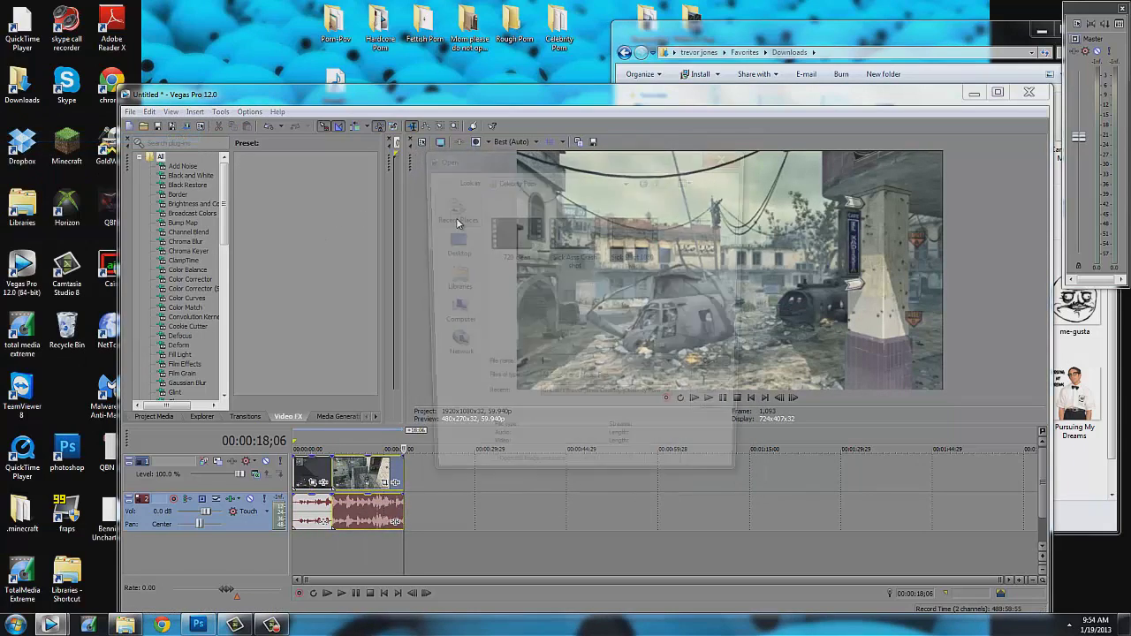
{"action": "double_click", "coordinate": [622, 265]}
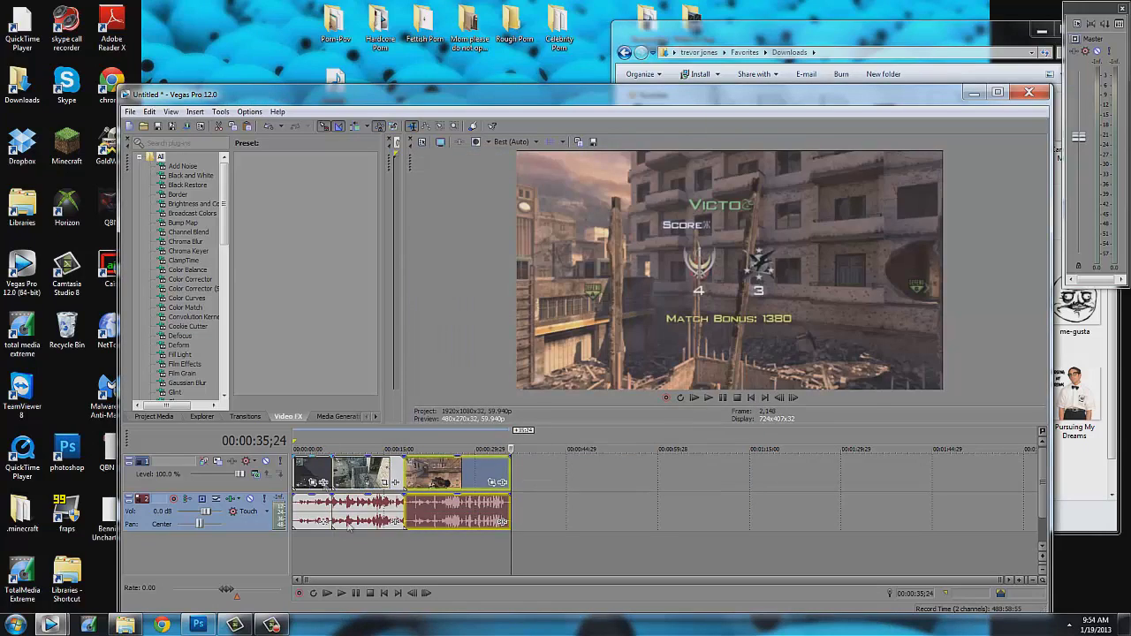
- Separate the second clip from the first by moving its start to about 00:00:08;08
{"action": "scroll", "coordinate": [421, 532], "scroll_direction": "up", "scroll_amount": 3}
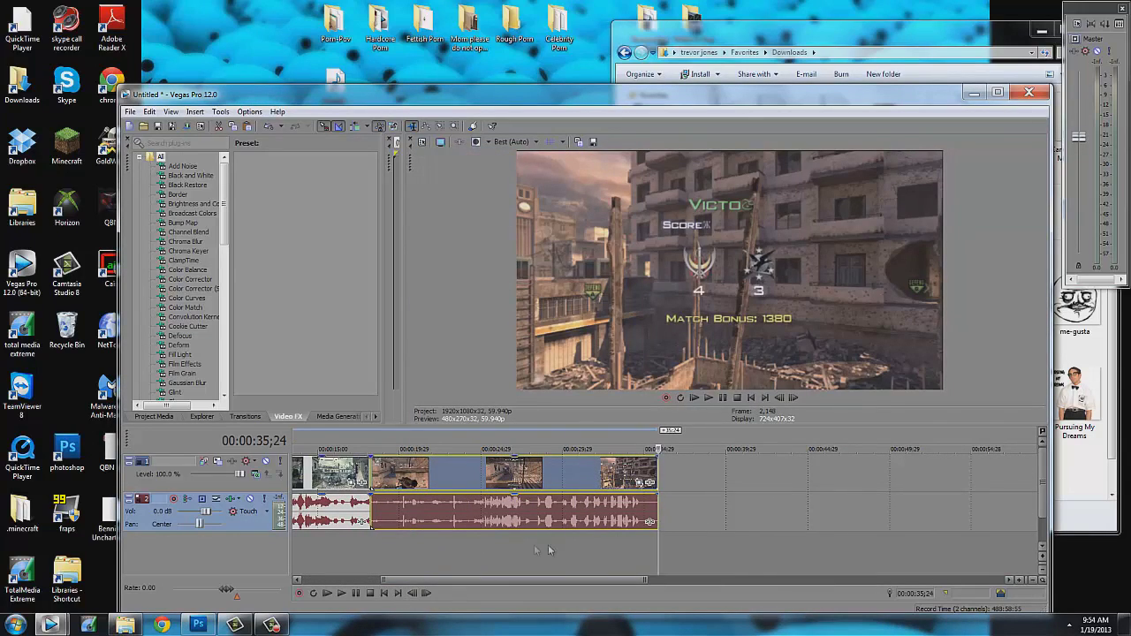
{"action": "scroll", "coordinate": [458, 555], "scroll_direction": "down", "scroll_amount": 2}
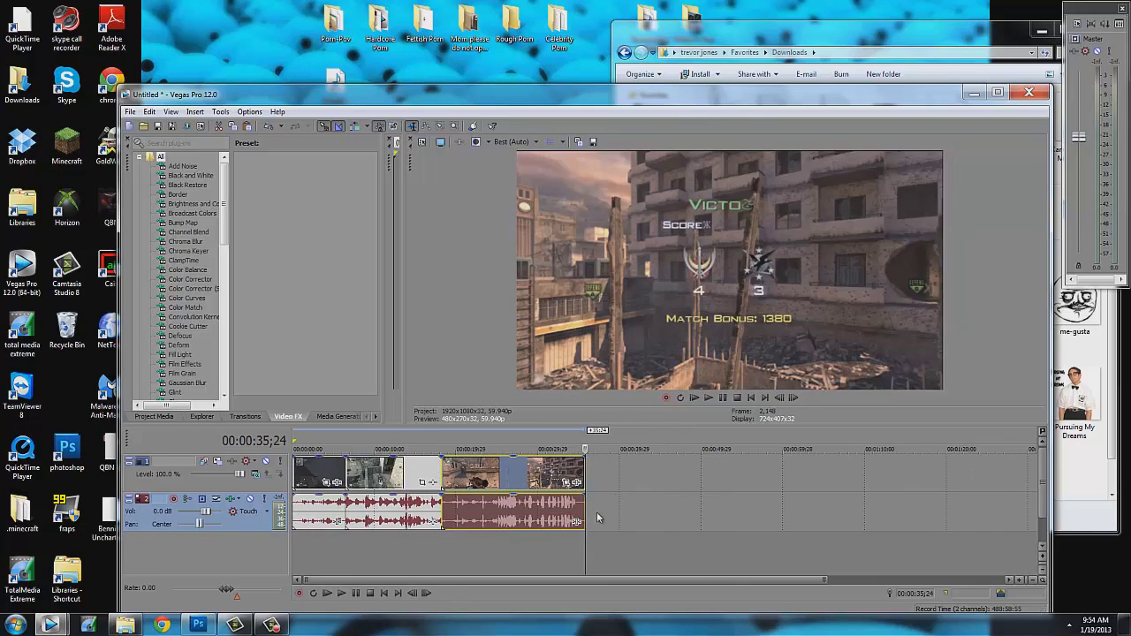
{"action": "scroll", "coordinate": [591, 499], "scroll_direction": "up", "scroll_amount": 5}
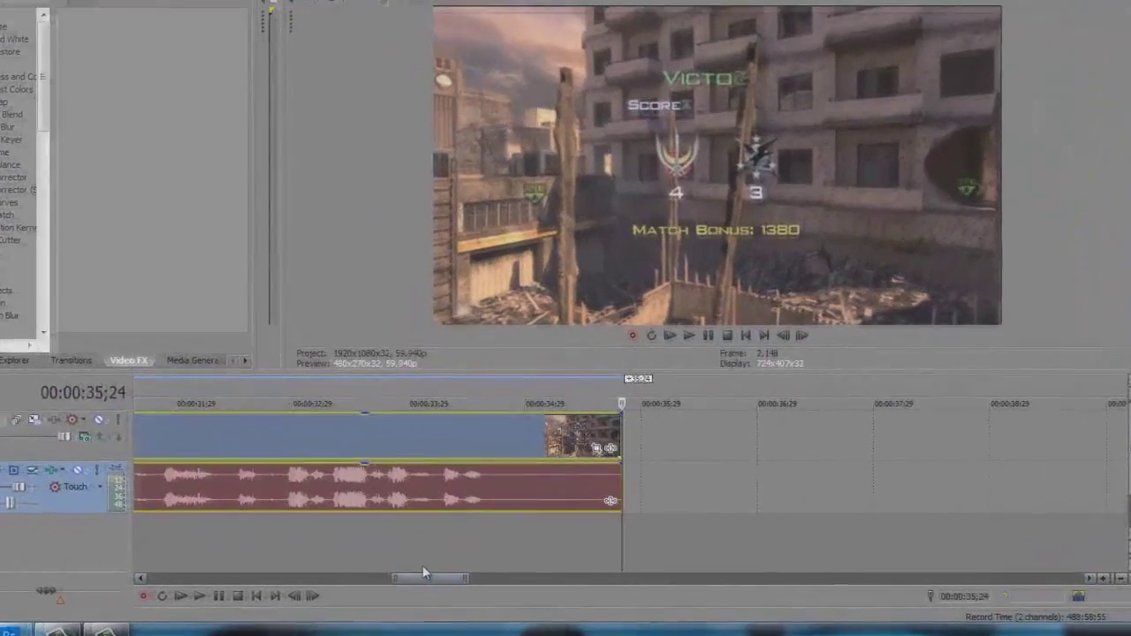
{"action": "left_click_drag", "start_coordinate": [423, 572], "coordinate": [143, 560]}
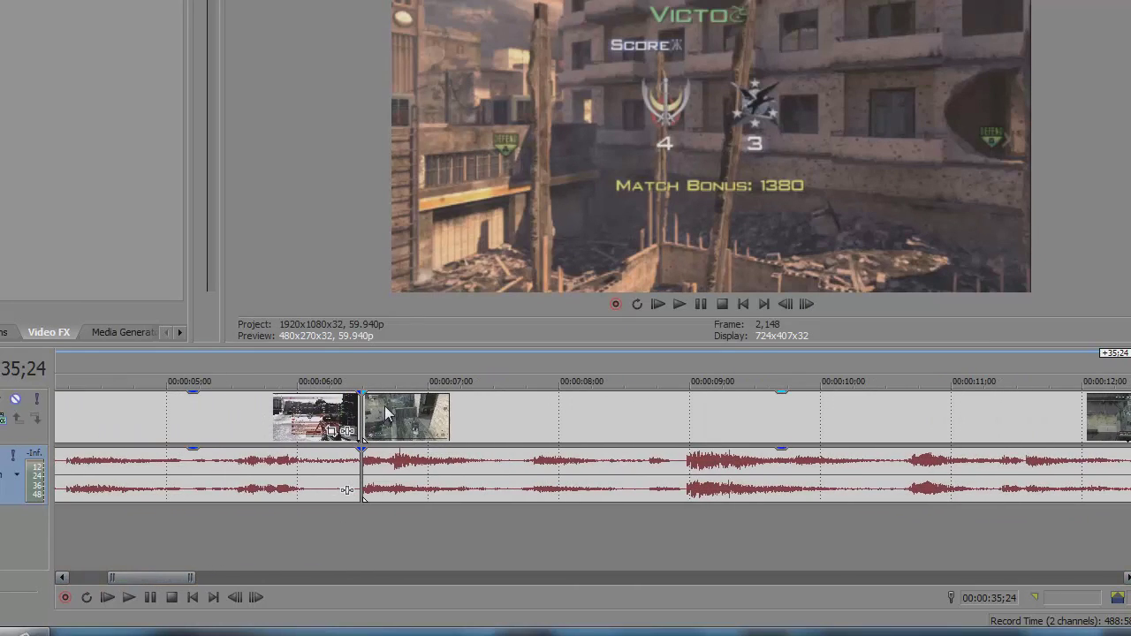
{"action": "left_click", "coordinate": [367, 480]}
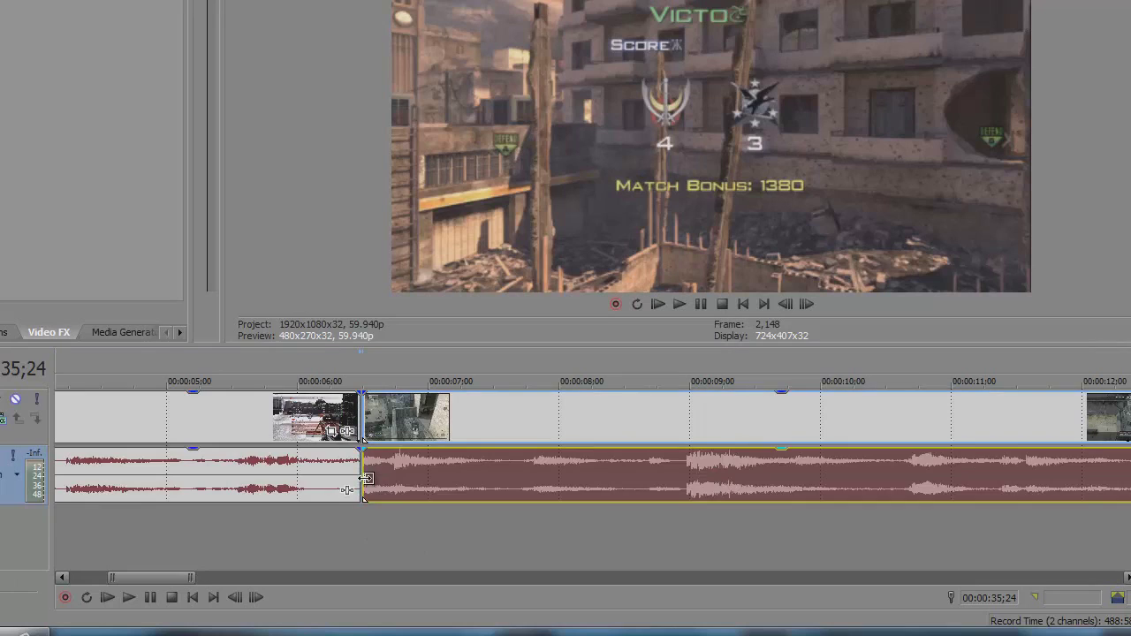
{"action": "left_click_drag", "start_coordinate": [453, 428], "coordinate": [703, 424]}
- Select the time range of the gap between the first two clips, 00:00:06;14 to 00:00:08;08, and clear the selection
{"action": "left_click_drag", "start_coordinate": [59, 543], "coordinate": [399, 485]}
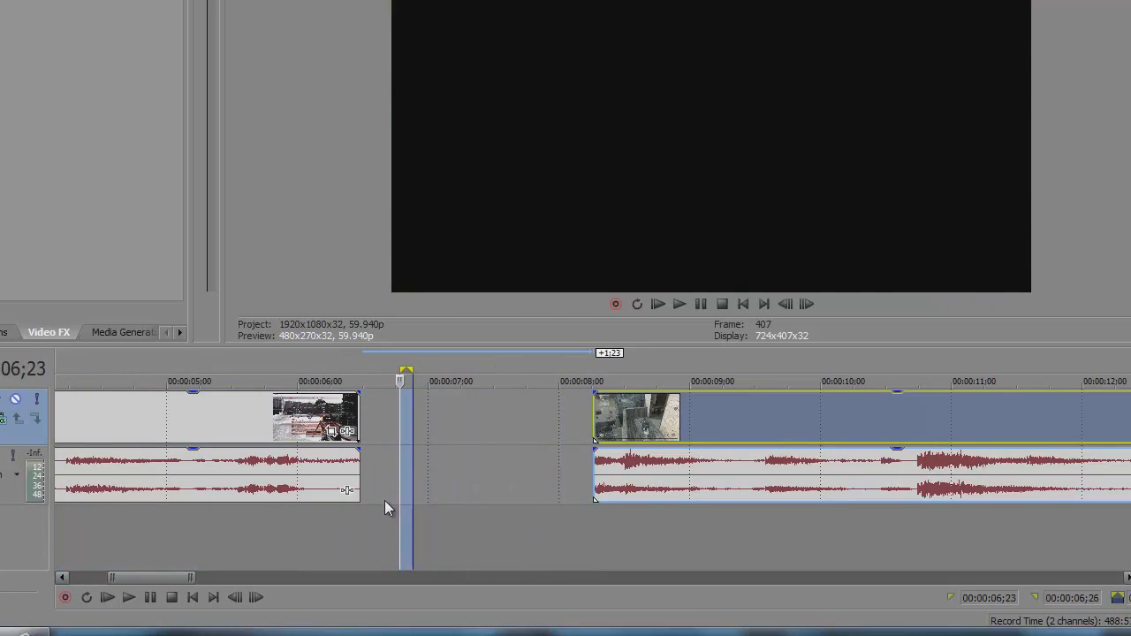
{"action": "left_click", "coordinate": [384, 500]}
{"action": "left_click_drag", "start_coordinate": [361, 524], "coordinate": [594, 512]}
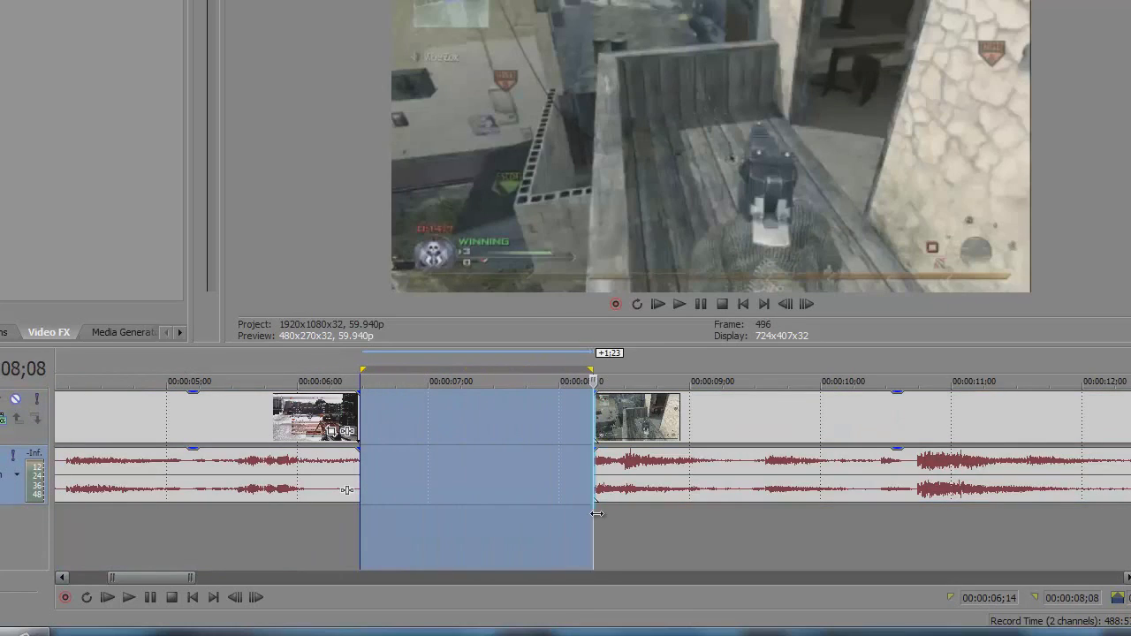
{"action": "left_click", "coordinate": [476, 495]}
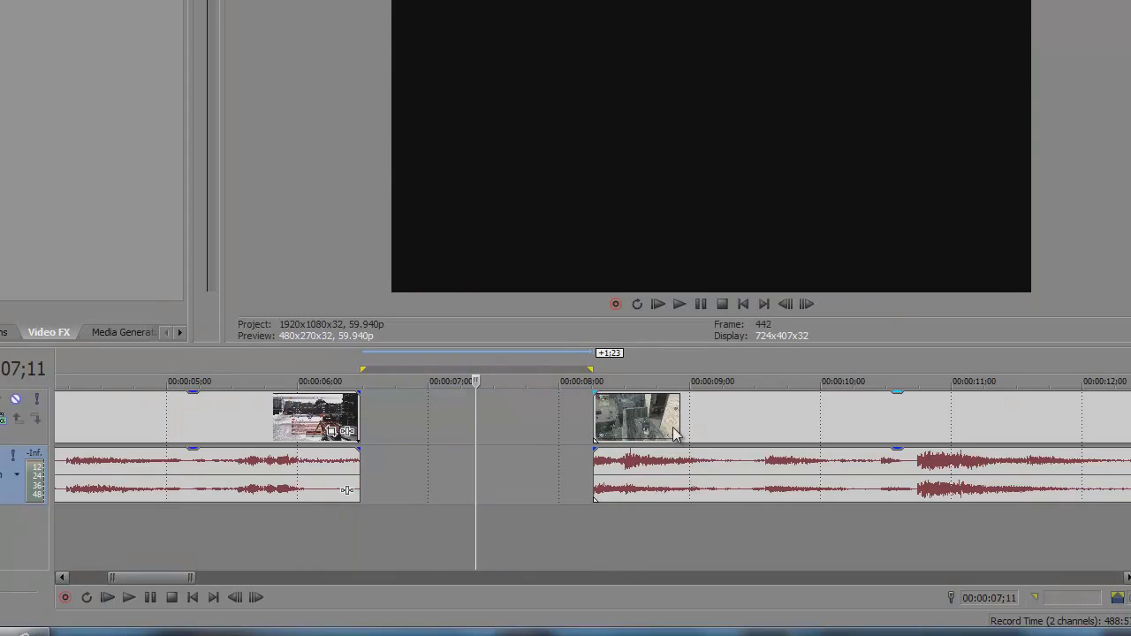
- Overlap the second clip with the first and the third with the second, creating a 1:00 crossfade at each cut
{"action": "left_click_drag", "start_coordinate": [673, 427], "coordinate": [312, 433]}
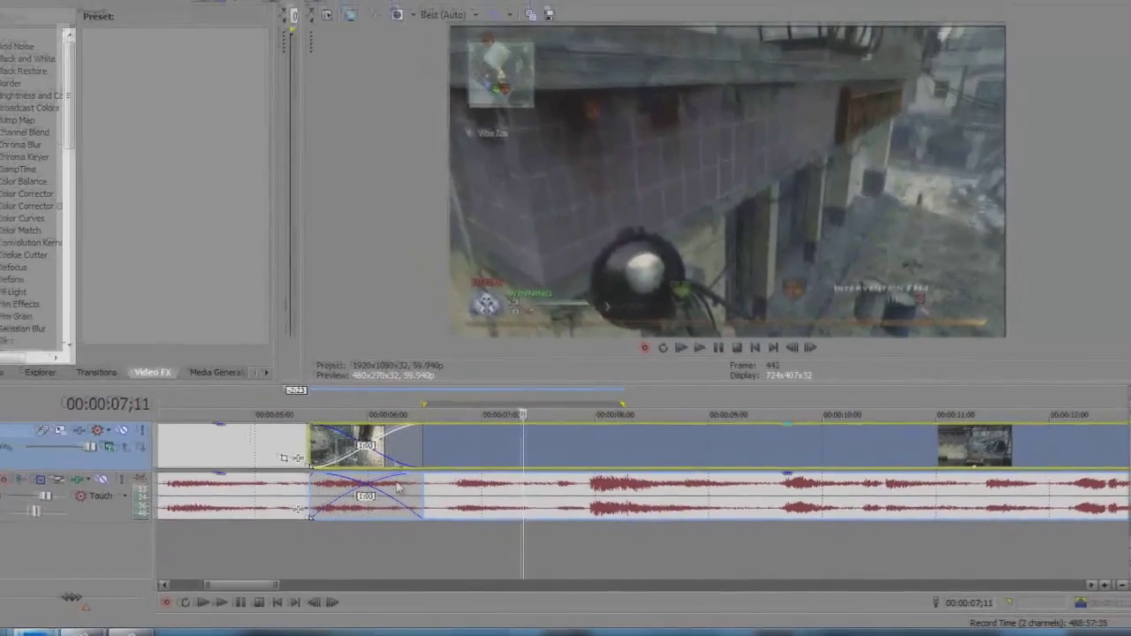
{"action": "scroll", "coordinate": [361, 524], "scroll_direction": "down", "scroll_amount": 2}
{"action": "scroll", "coordinate": [460, 547], "scroll_direction": "down", "scroll_amount": 2}
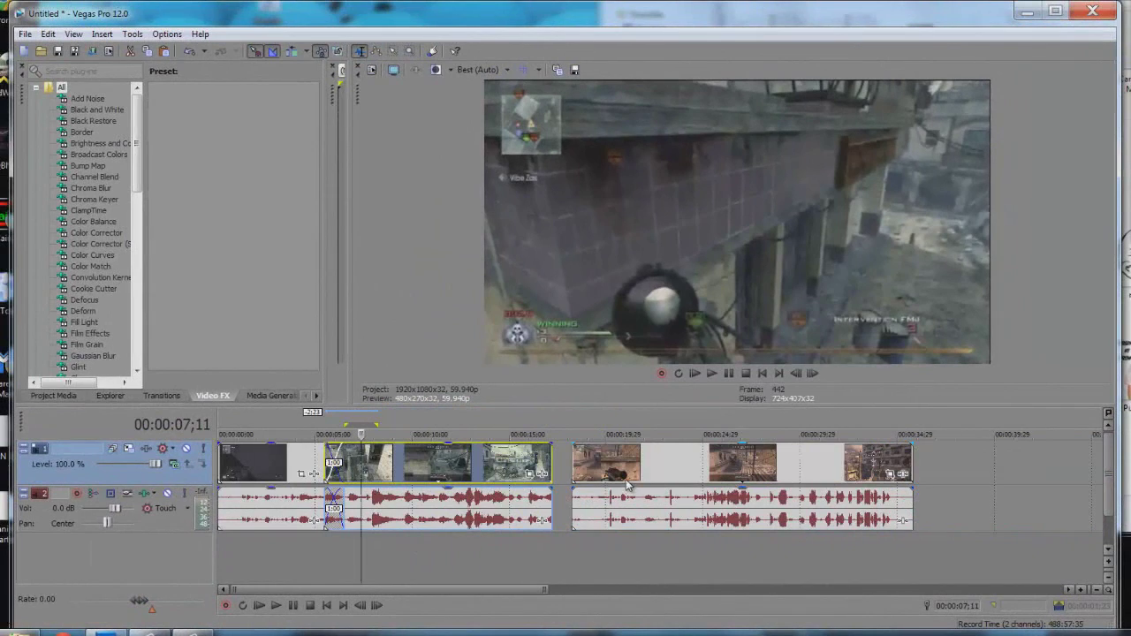
{"action": "left_click_drag", "start_coordinate": [631, 481], "coordinate": [591, 479]}
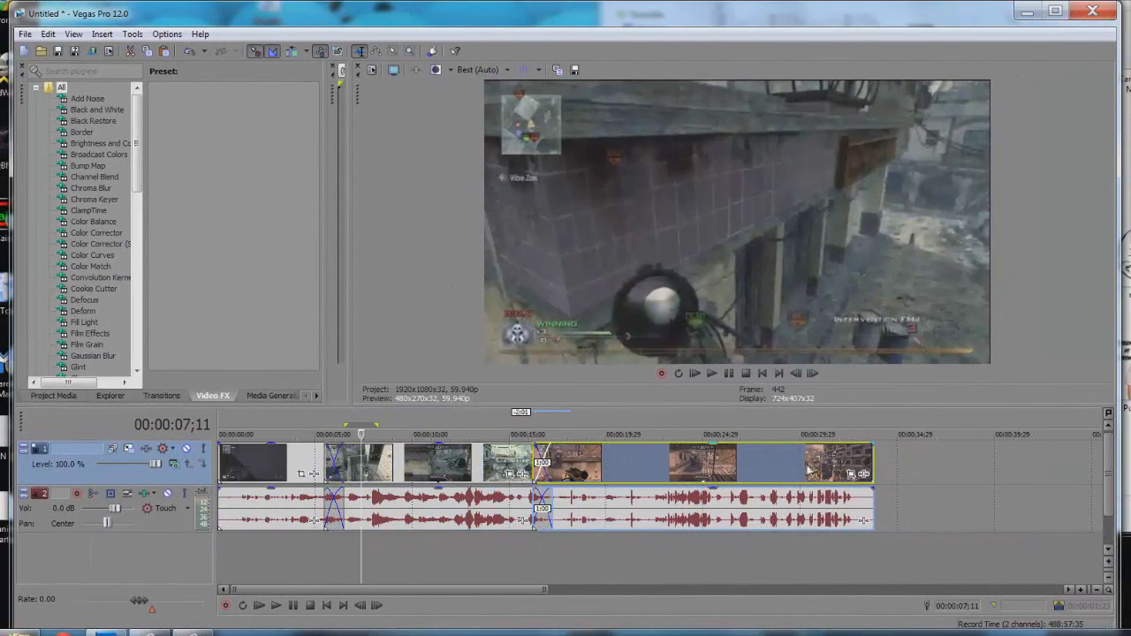
{"action": "scroll", "coordinate": [361, 473], "scroll_direction": "down", "scroll_amount": 3}
{"action": "scroll", "coordinate": [424, 491], "scroll_direction": "up", "scroll_amount": 4}
{"action": "scroll", "coordinate": [482, 503], "scroll_direction": "down", "scroll_amount": 2}
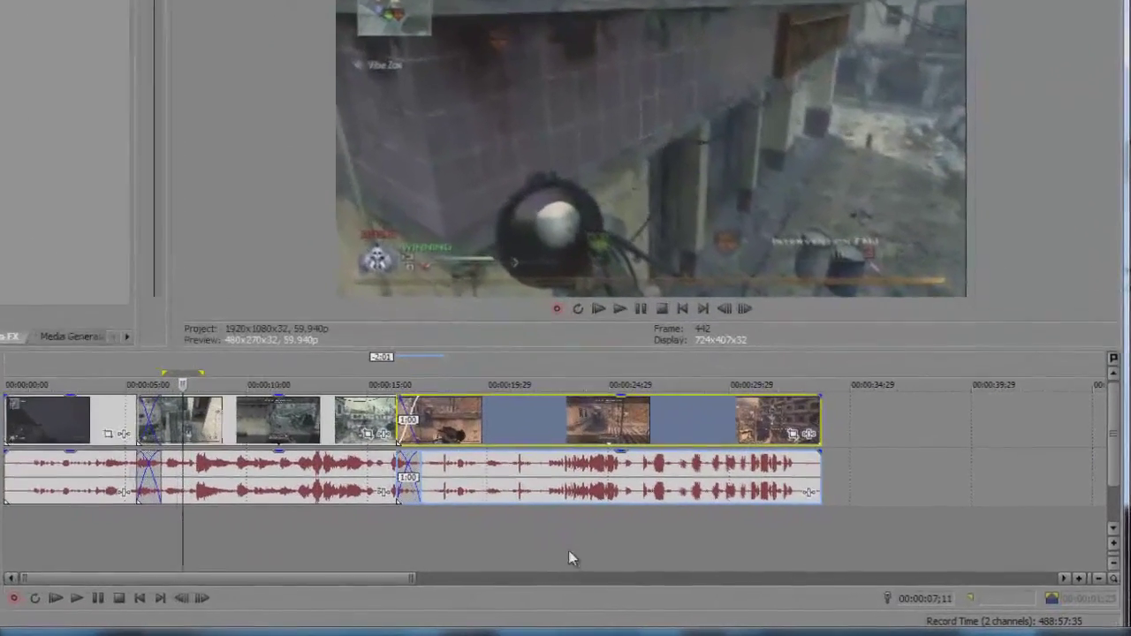
- Split the third clip at 00:00:22;28, stepping the cursor to that exact frame
{"action": "left_click", "coordinate": [683, 543]}
{"action": "left_click", "coordinate": [571, 519]}
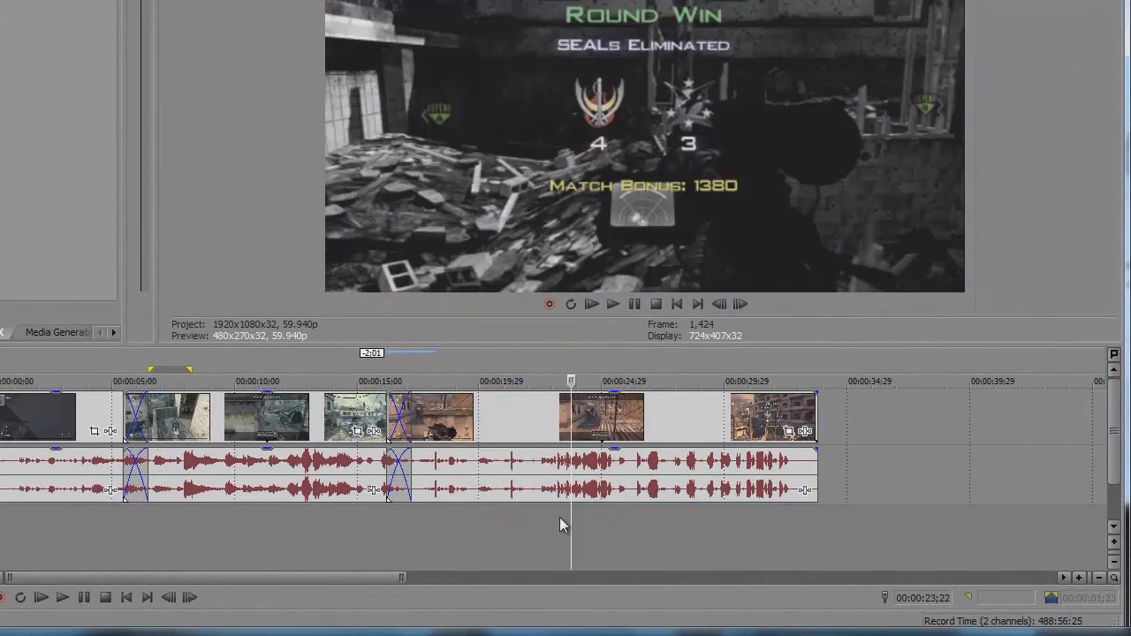
{"action": "left_click", "coordinate": [559, 518]}
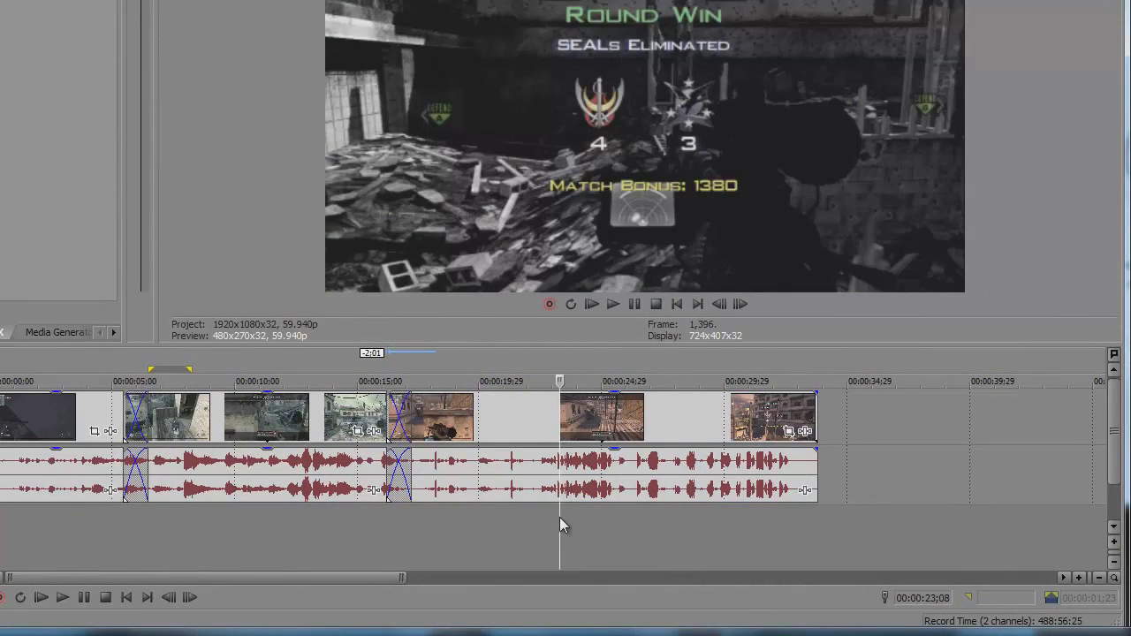
{"action": "key", "text": "BackSpace"}
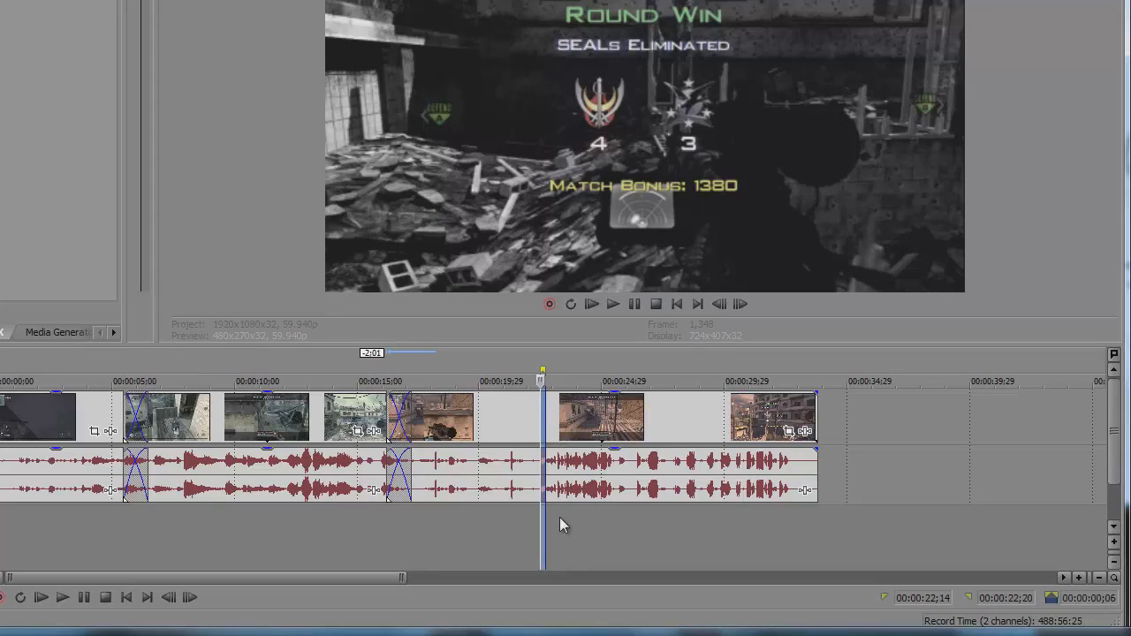
{"action": "key", "text": "Right"}
{"action": "key", "text": "Right"}
{"action": "key", "text": "Right"}
{"action": "key", "text": "Right"}
{"action": "key", "text": "Right"}
{"action": "key", "text": "Right"}
{"action": "key", "text": "Right"}
{"action": "key", "text": "Right"}
{"action": "key", "text": "Right"}
{"action": "key", "text": "Right"}
{"action": "key", "text": "Right"}
{"action": "key", "text": "Right"}
{"action": "key", "text": "Right"}
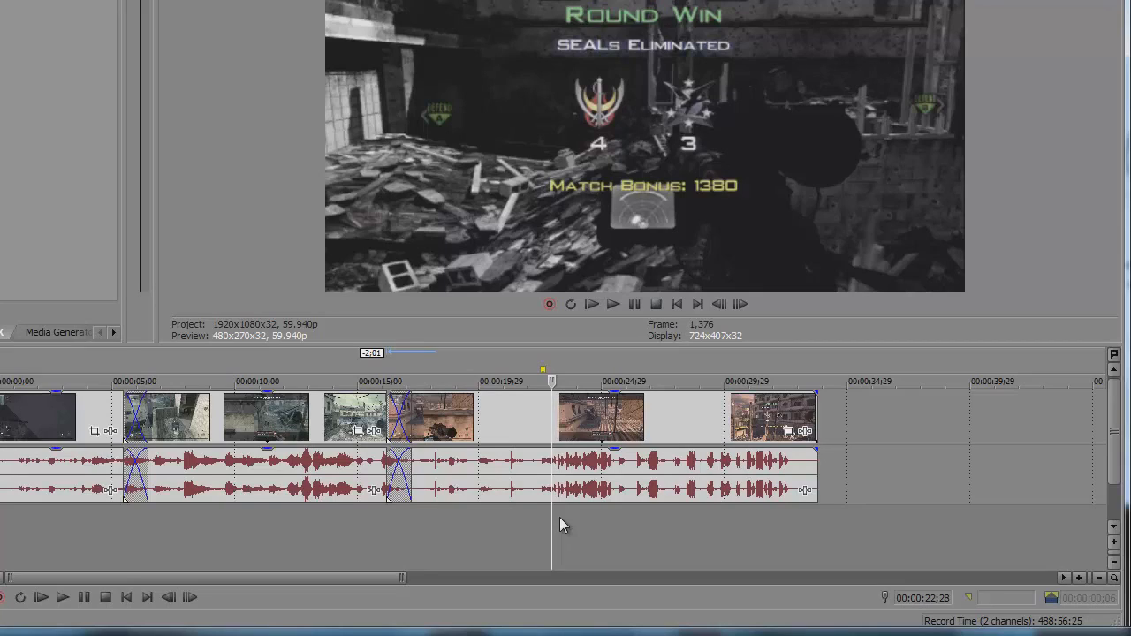
{"action": "key", "text": "s"}
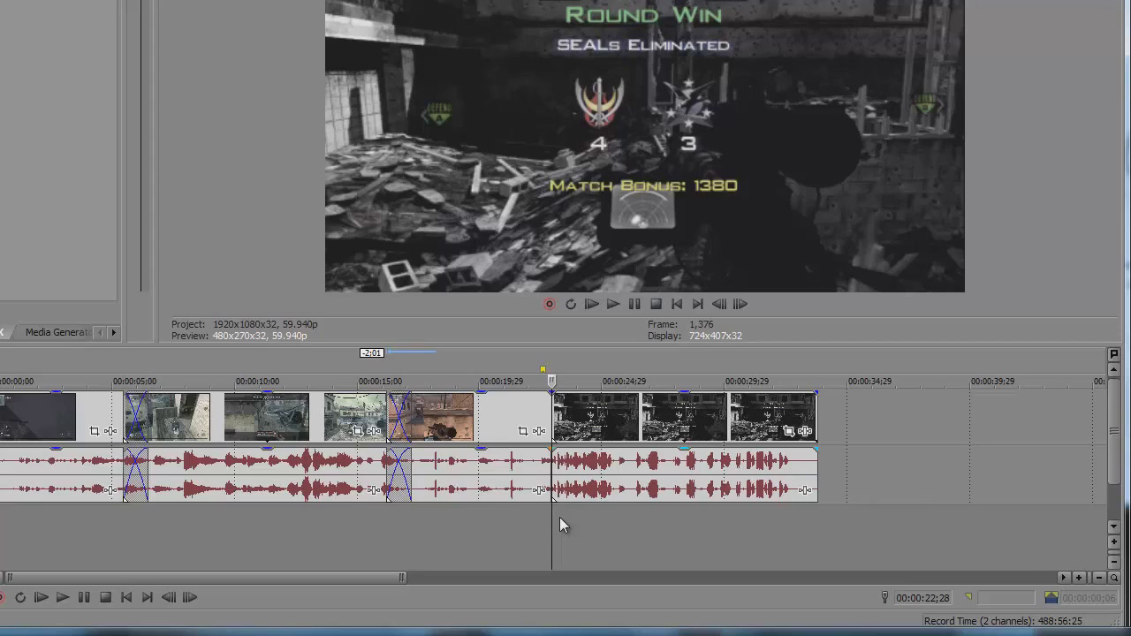
- Split the trailing piece of the third clip again at 00:00:25;17
{"action": "key", "text": "Right"}
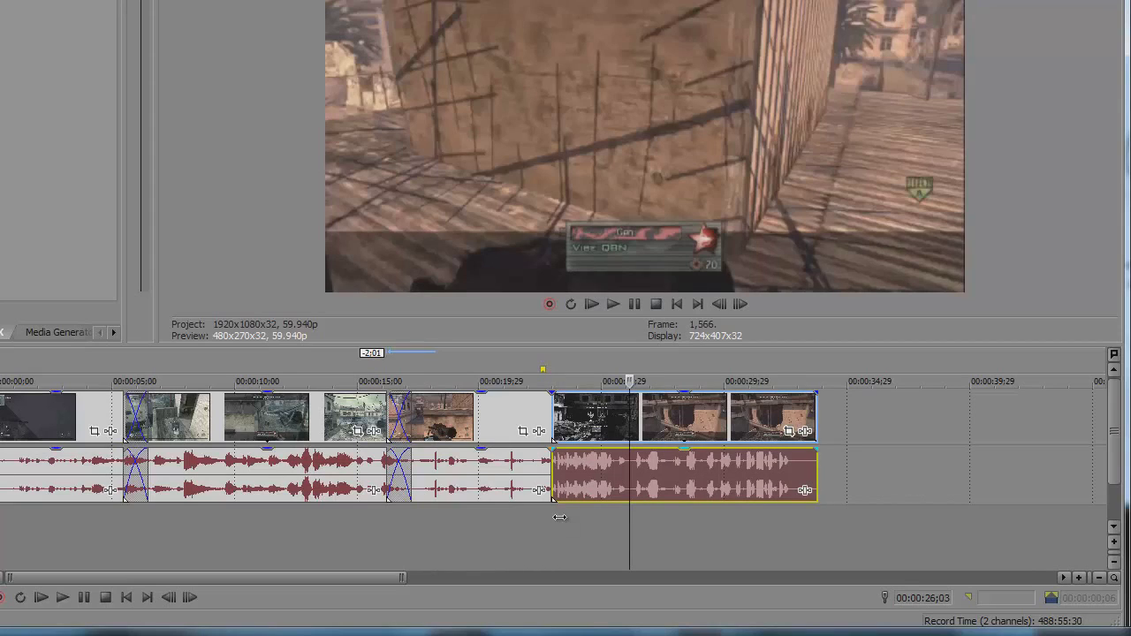
{"action": "key", "text": "Left"}
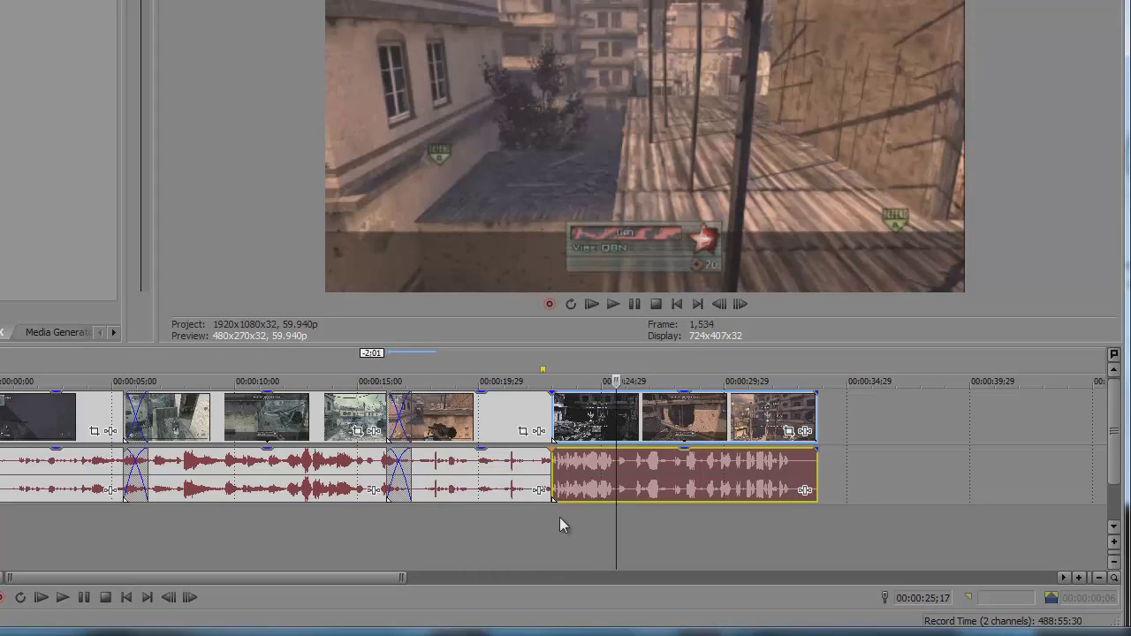
{"action": "key", "text": "s"}
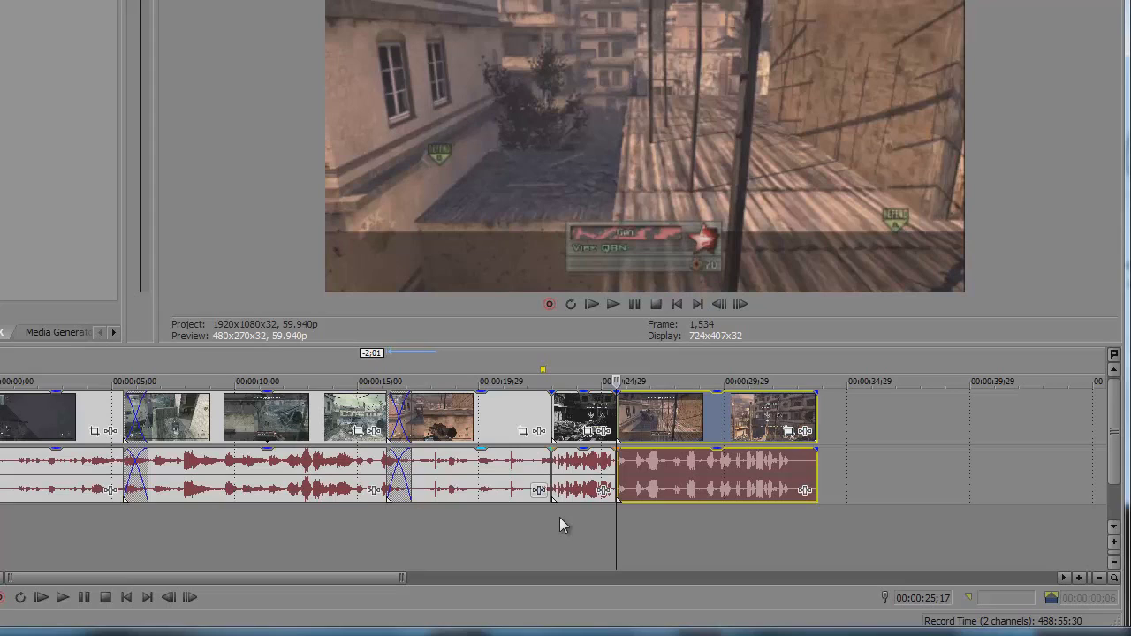
- Delete the section between 00:00:22;28 and 00:00:25;17 and overlap the last piece with the preceding one in a 1:00 crossfade
{"action": "left_click_drag", "start_coordinate": [560, 526], "coordinate": [616, 518]}
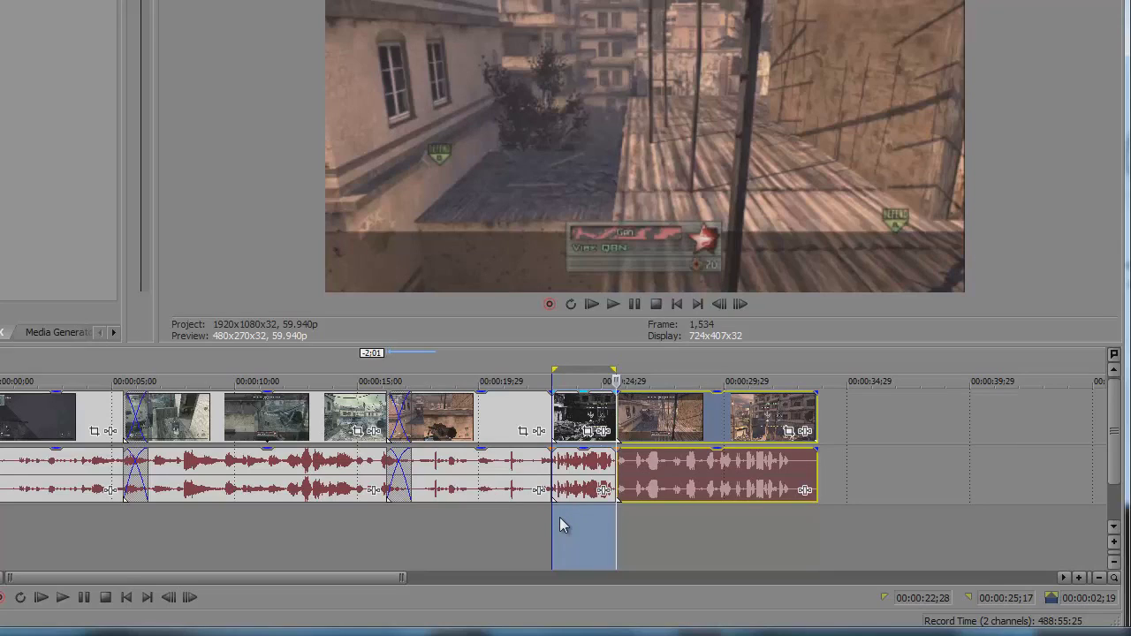
{"action": "left_click", "coordinate": [562, 525]}
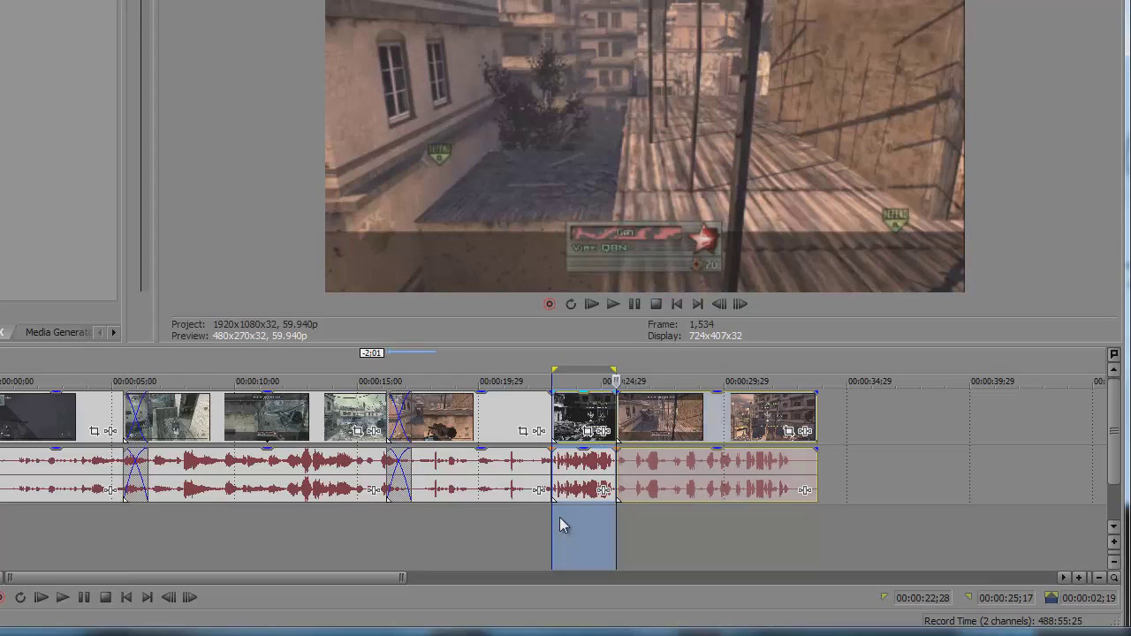
{"action": "right_click", "coordinate": [562, 525]}
{"action": "key", "text": "Delete"}
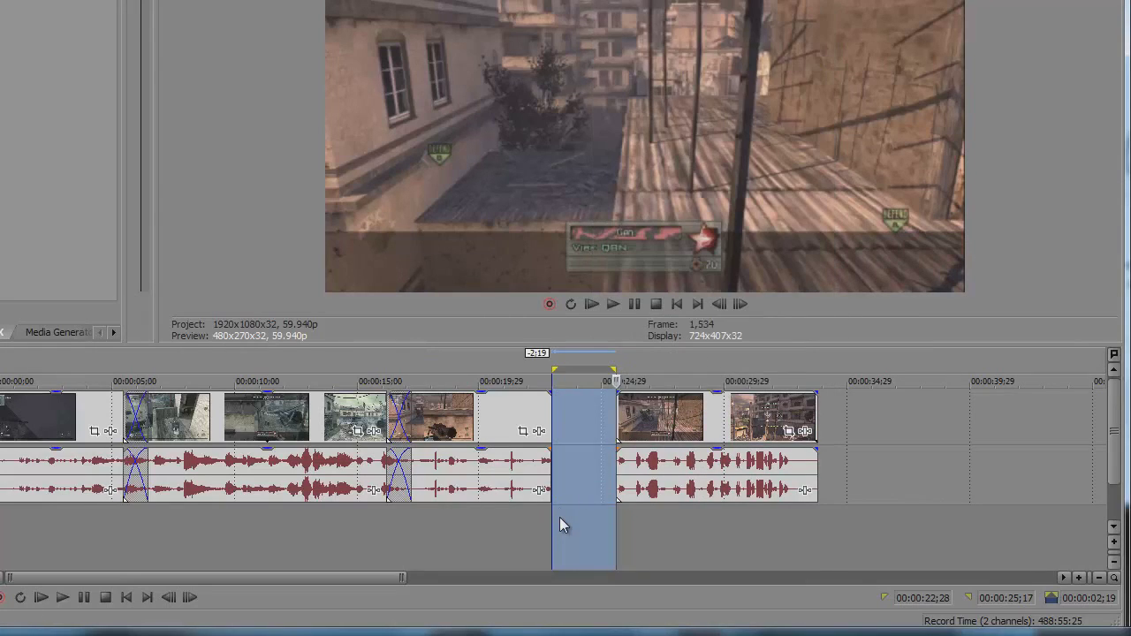
{"action": "key", "text": "BackSpace"}
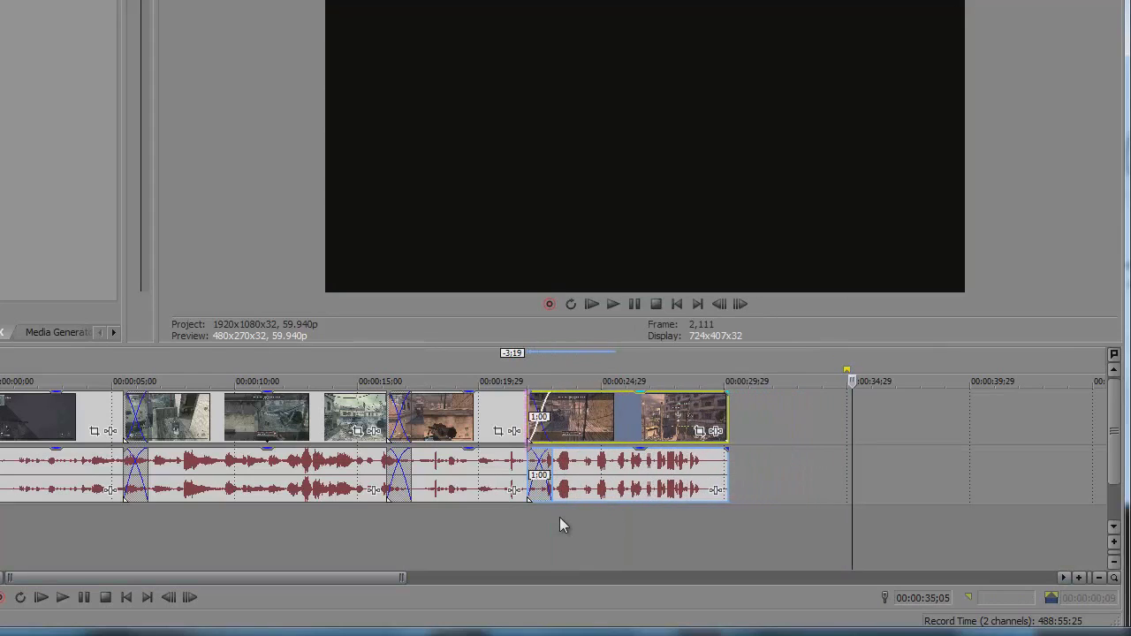
{"action": "left_click", "coordinate": [536, 518]}
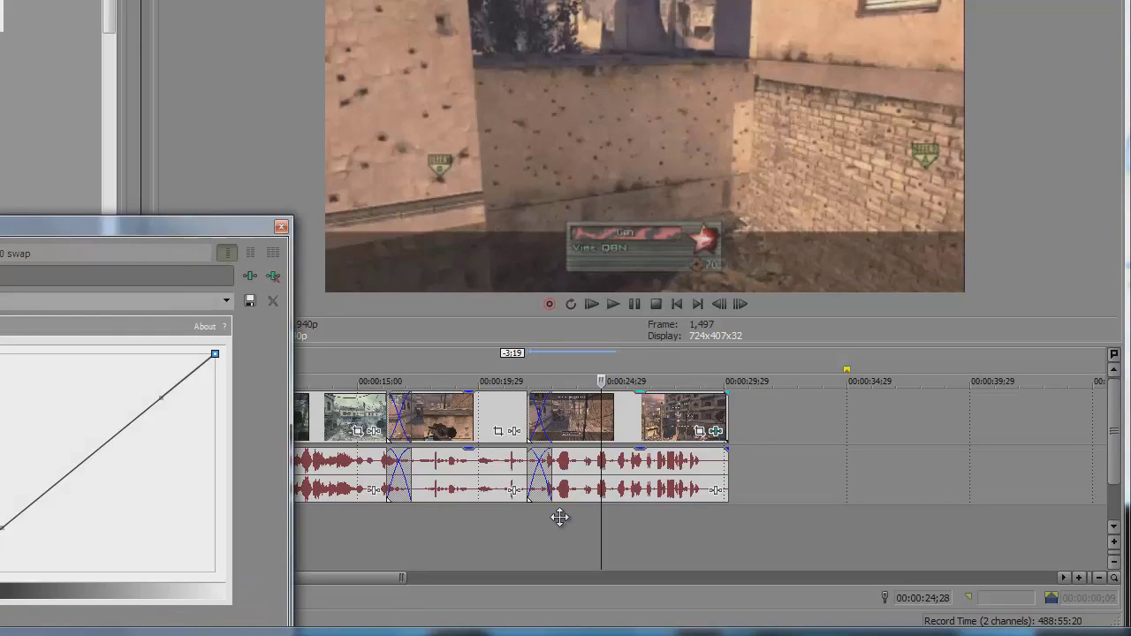
- Try an S-shaped RGB curve in Color Curves on the last clip, remove the effect and close its window
{"action": "left_click_drag", "start_coordinate": [161, 398], "coordinate": [31, 367]}
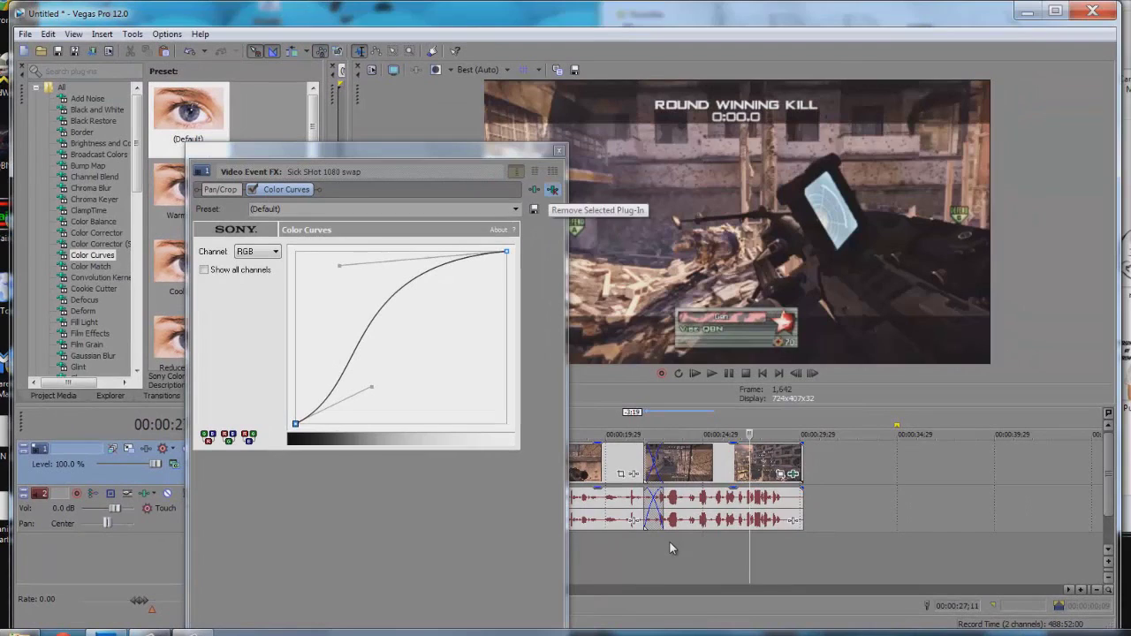
{"action": "key", "text": "ctrl+z"}
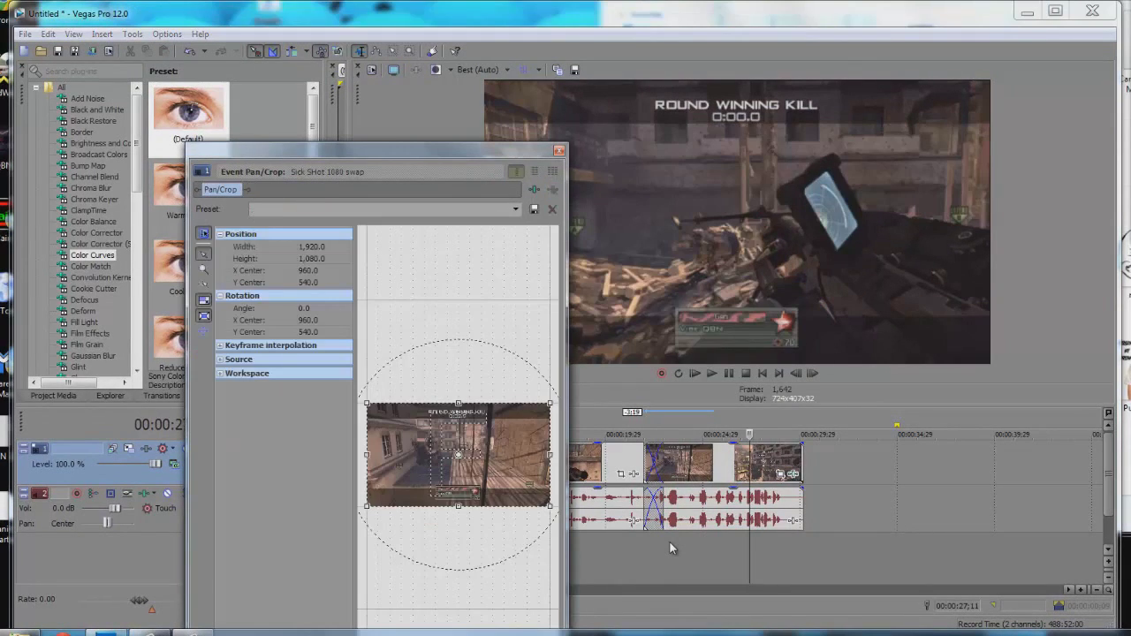
{"action": "key", "text": "alt+F4"}
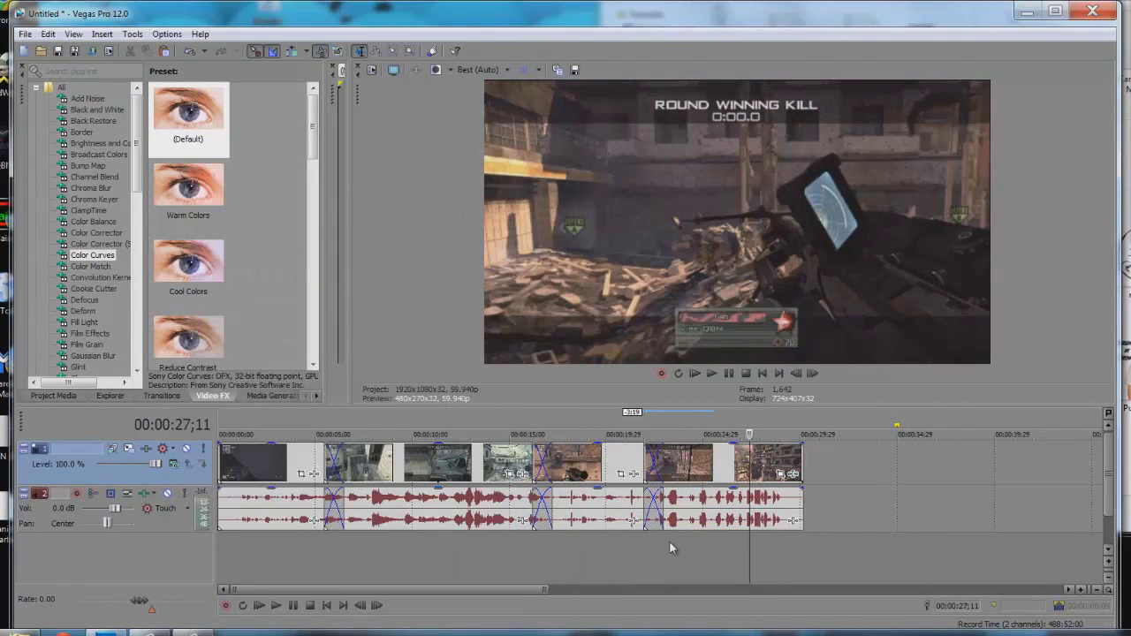
- Apply the Gradient Wipe transition with the Linear Top-Bottom preset to the crossfade between the first and second clips
{"action": "key", "text": "alt+7"}
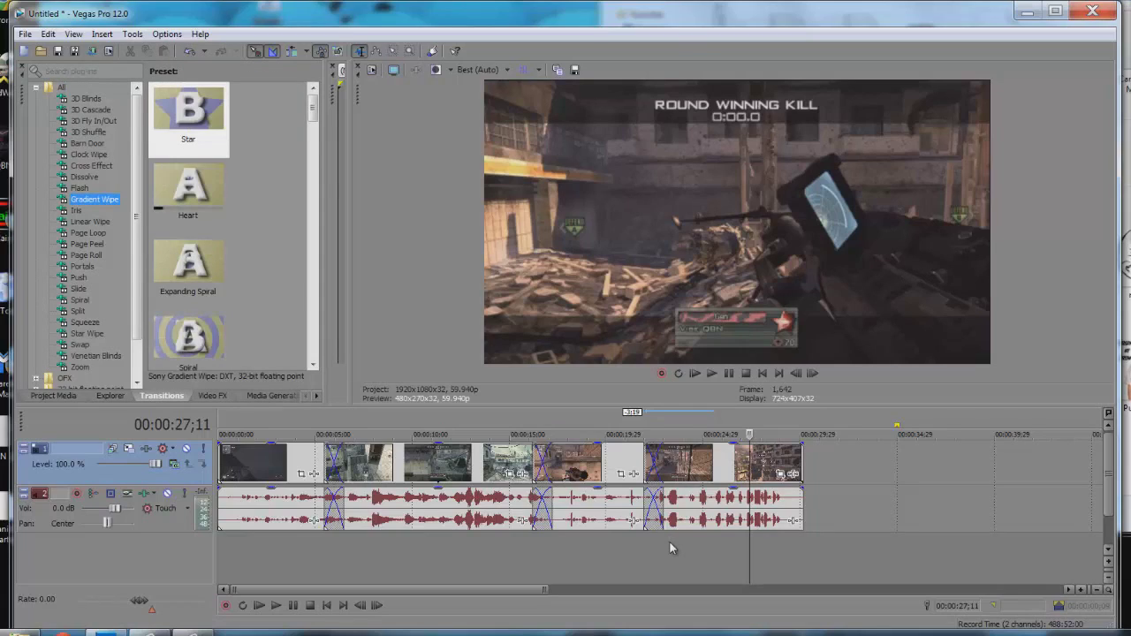
{"action": "scroll", "coordinate": [230, 225], "scroll_direction": "down", "scroll_amount": 3}
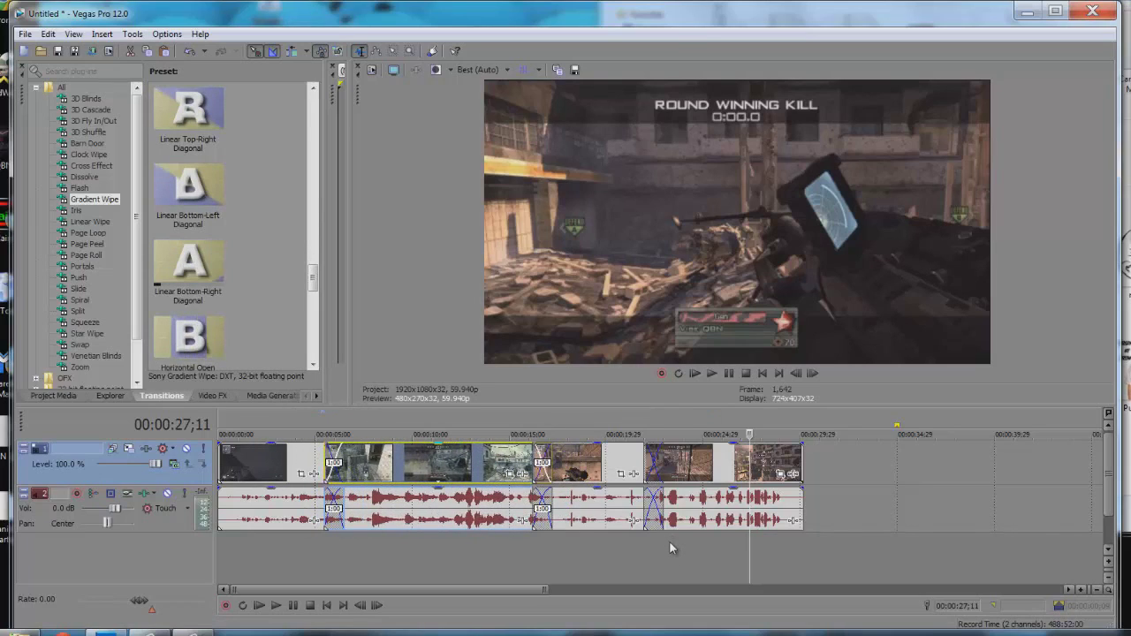
{"action": "scroll", "coordinate": [669, 541], "scroll_direction": "down", "scroll_amount": 2}
{"action": "scroll", "coordinate": [669, 541], "scroll_direction": "up", "scroll_amount": 4}
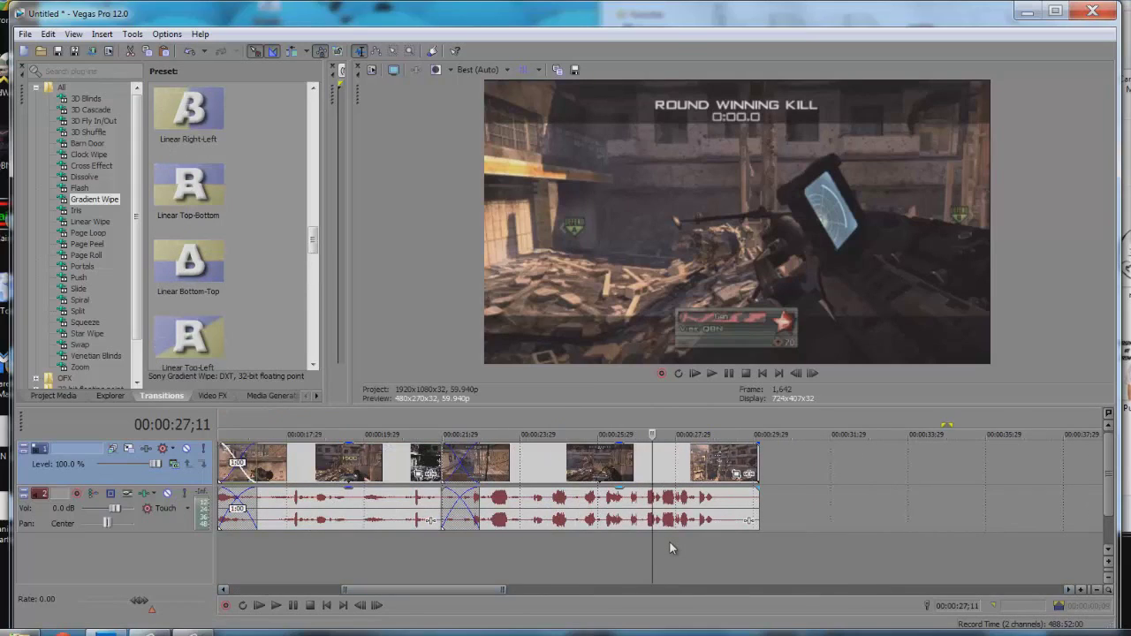
{"action": "key", "text": "ctrl+Left"}
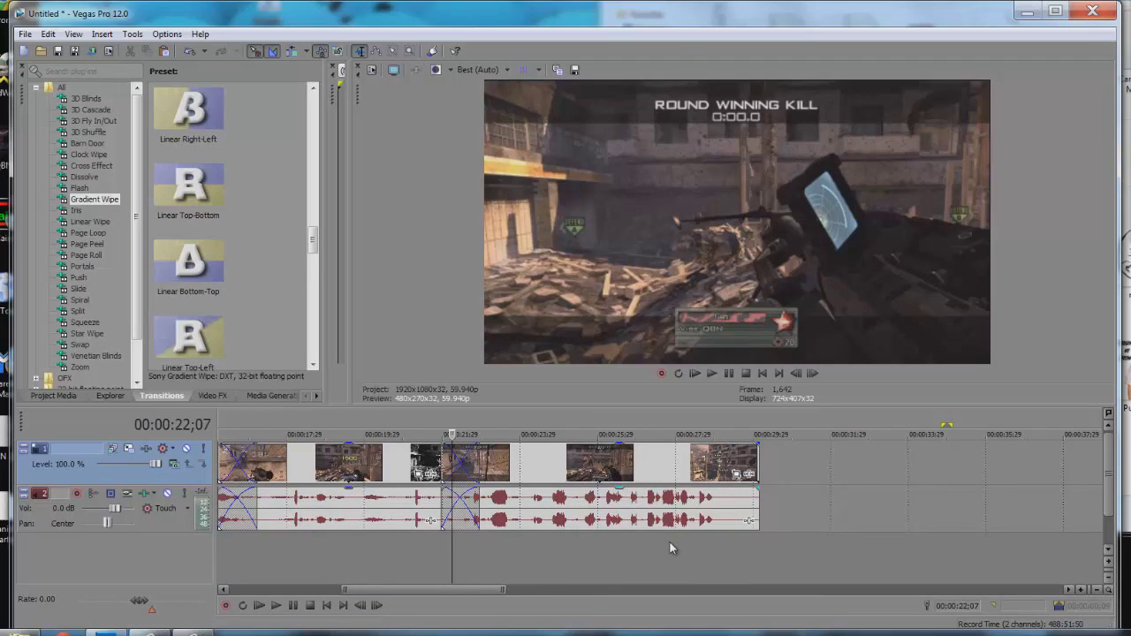
{"action": "key", "text": "space"}
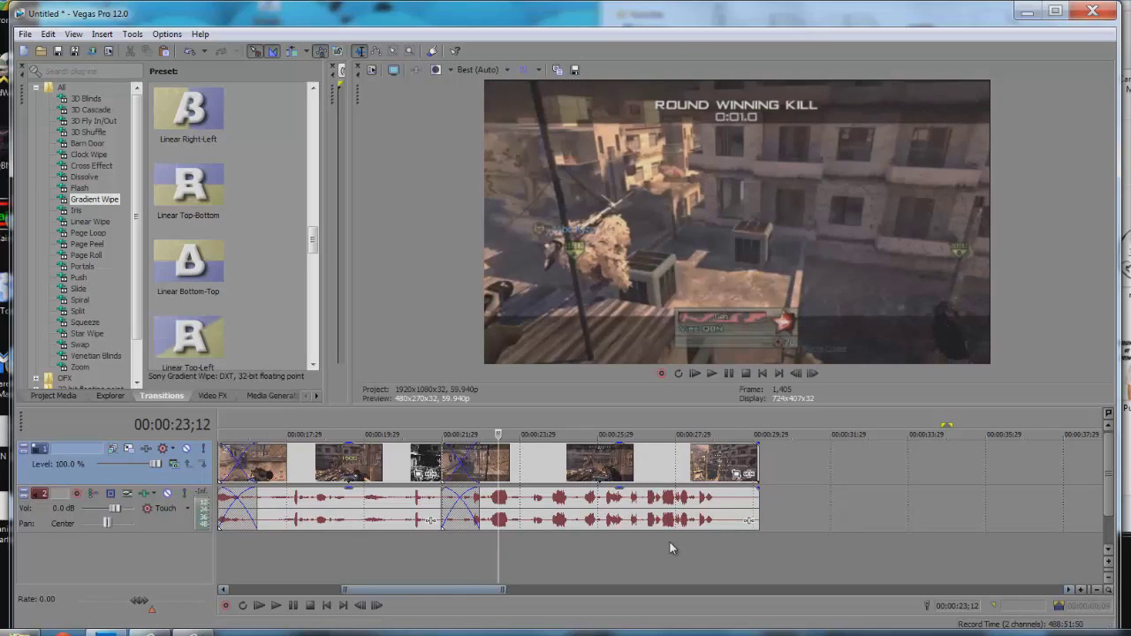
{"action": "scroll", "coordinate": [669, 541], "scroll_direction": "left", "scroll_amount": 3}
{"action": "scroll", "coordinate": [670, 548], "scroll_direction": "down", "scroll_amount": 10}
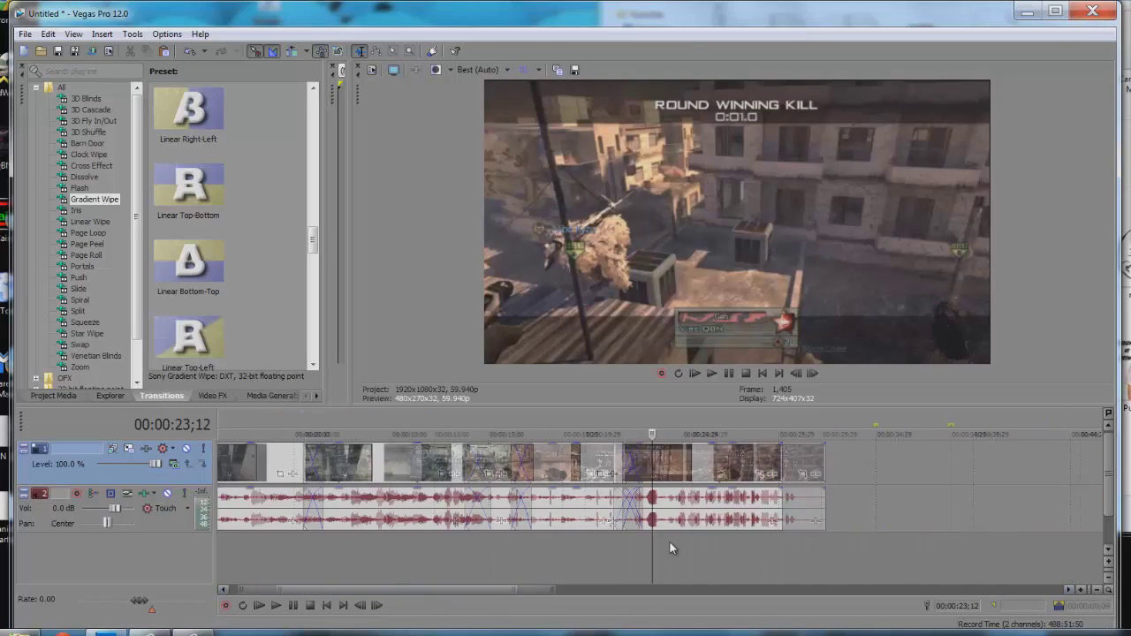
{"action": "scroll", "coordinate": [672, 548], "scroll_direction": "up", "scroll_amount": 5}
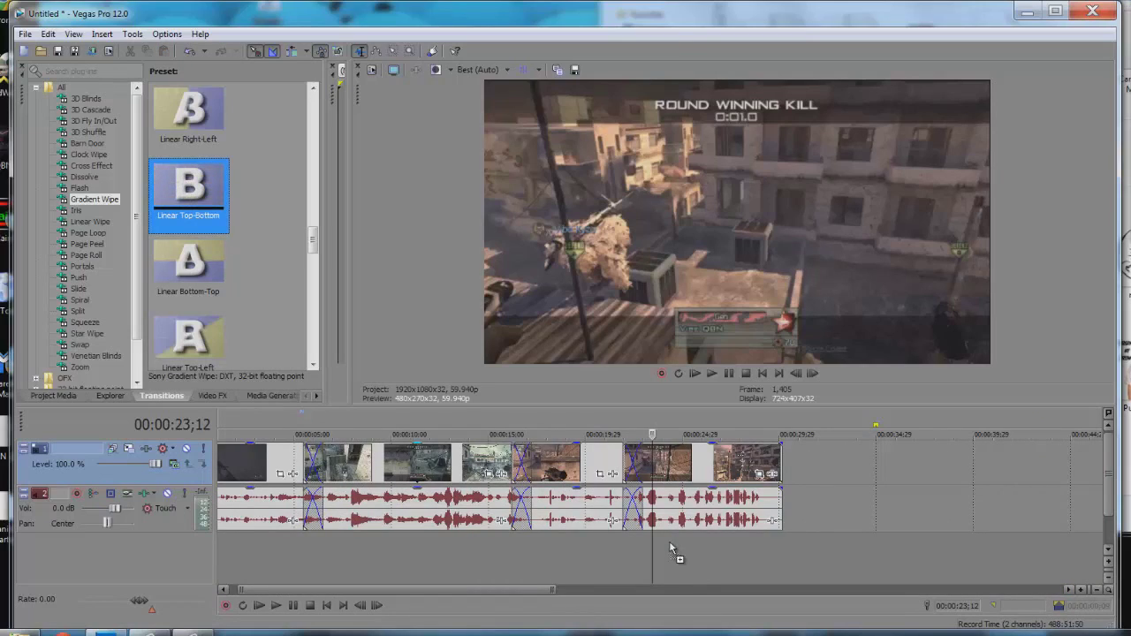
{"action": "left_click_drag", "start_coordinate": [670, 546], "coordinate": [669, 542]}
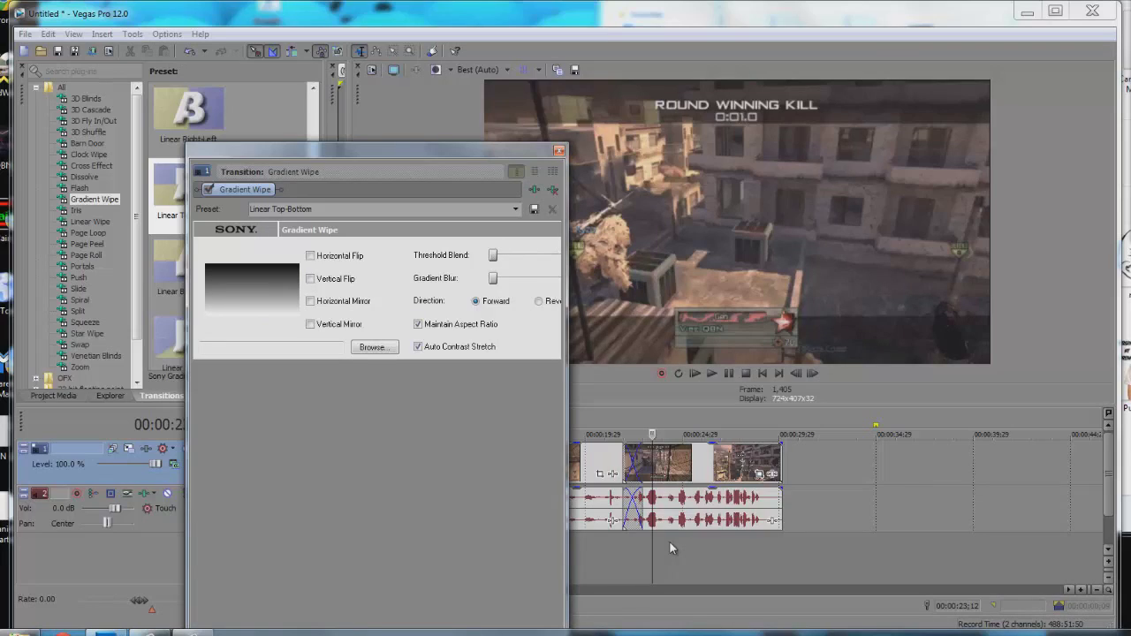
{"action": "key", "text": "alt+F4"}
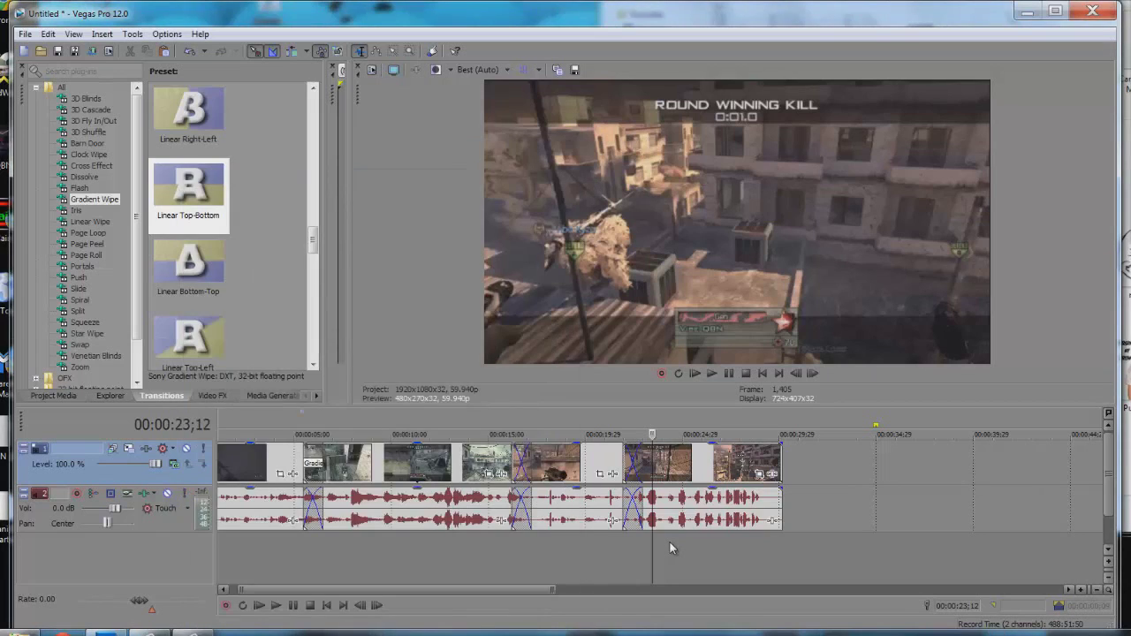
- Set the preview quality to Draft (Quarter) and play the timeline from the first transition at 00:00:05;14
{"action": "key", "text": "space"}
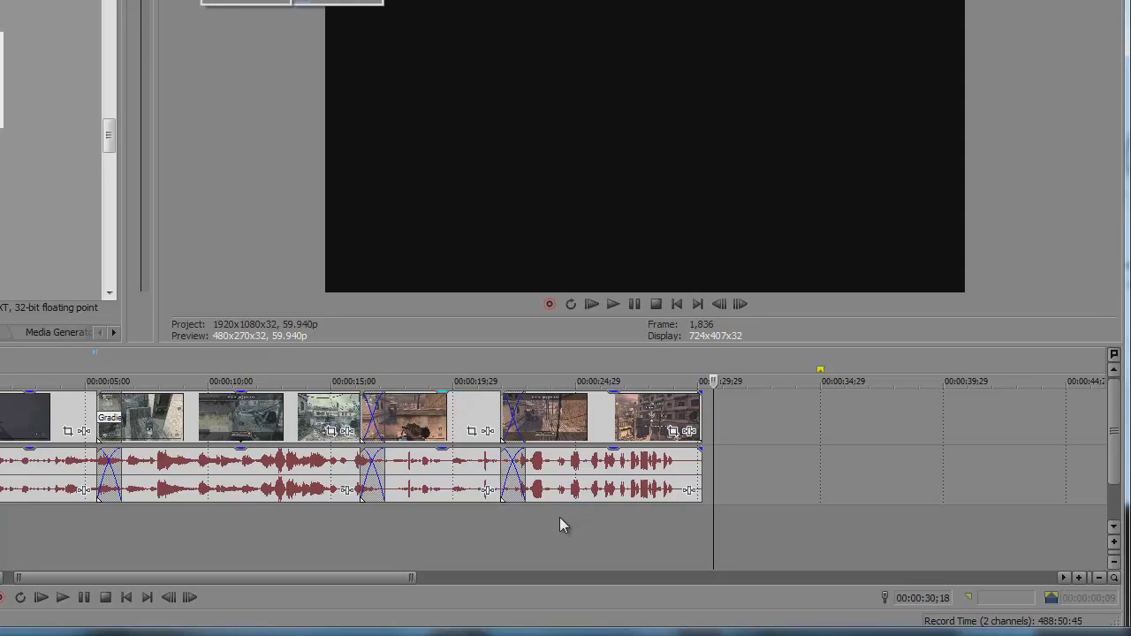
{"action": "key", "text": "Return"}
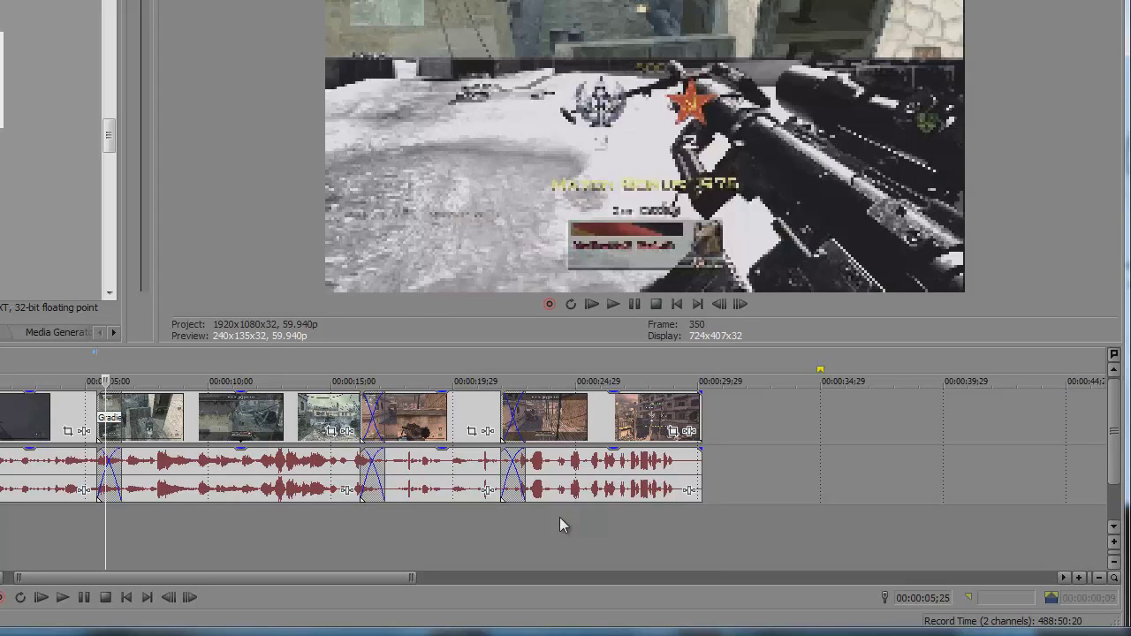
{"action": "key", "text": "ctrl+alt+Right"}
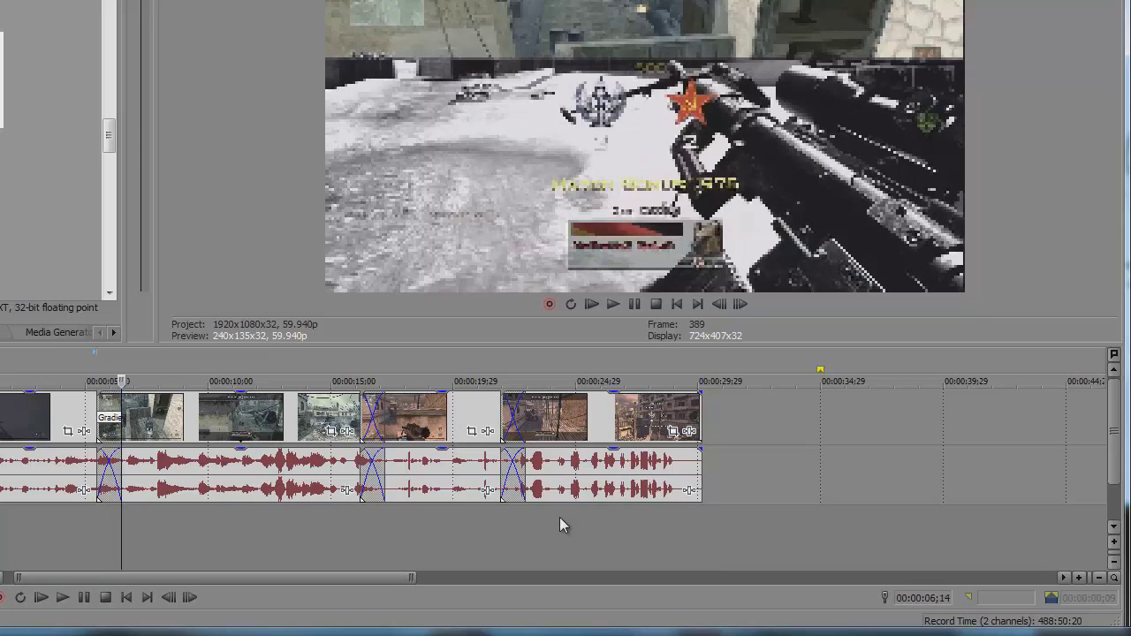
{"action": "key", "text": "ctrl+alt+Left"}
{"action": "key", "text": "ctrl+alt+Left"}
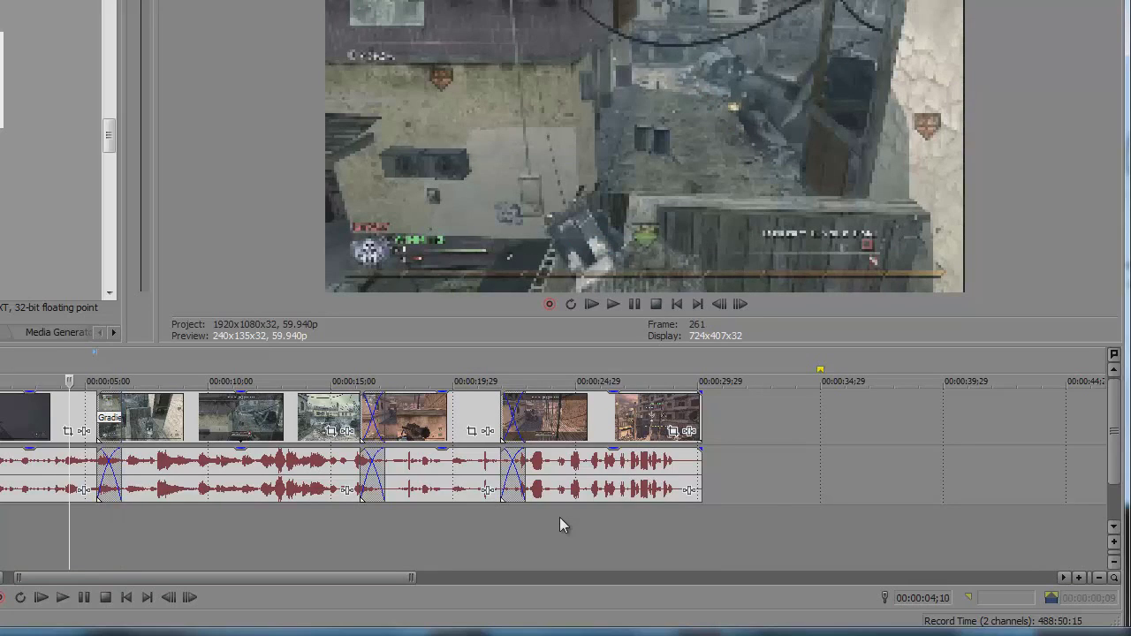
{"action": "key", "text": "ctrl+alt+Right"}
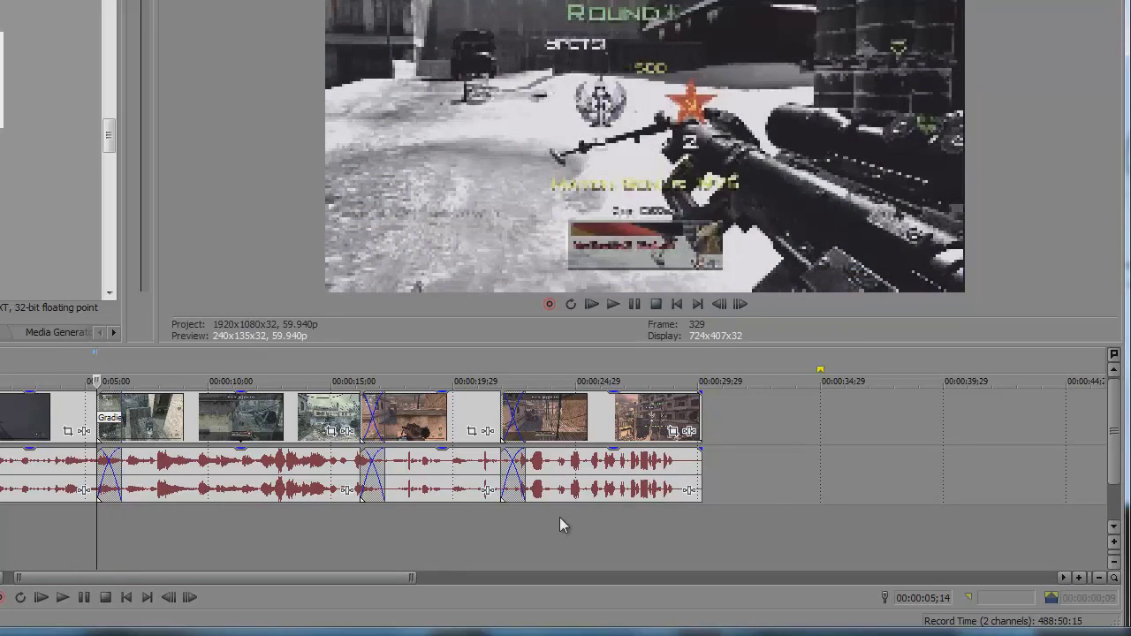
{"action": "key", "text": "space"}
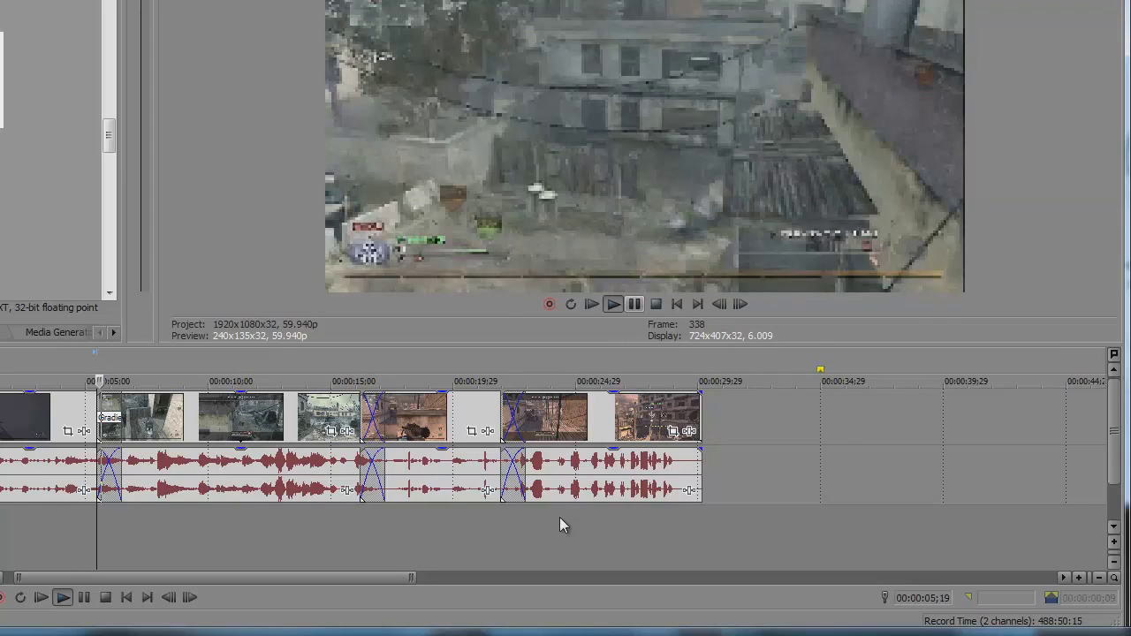
{"action": "key", "text": "Return"}
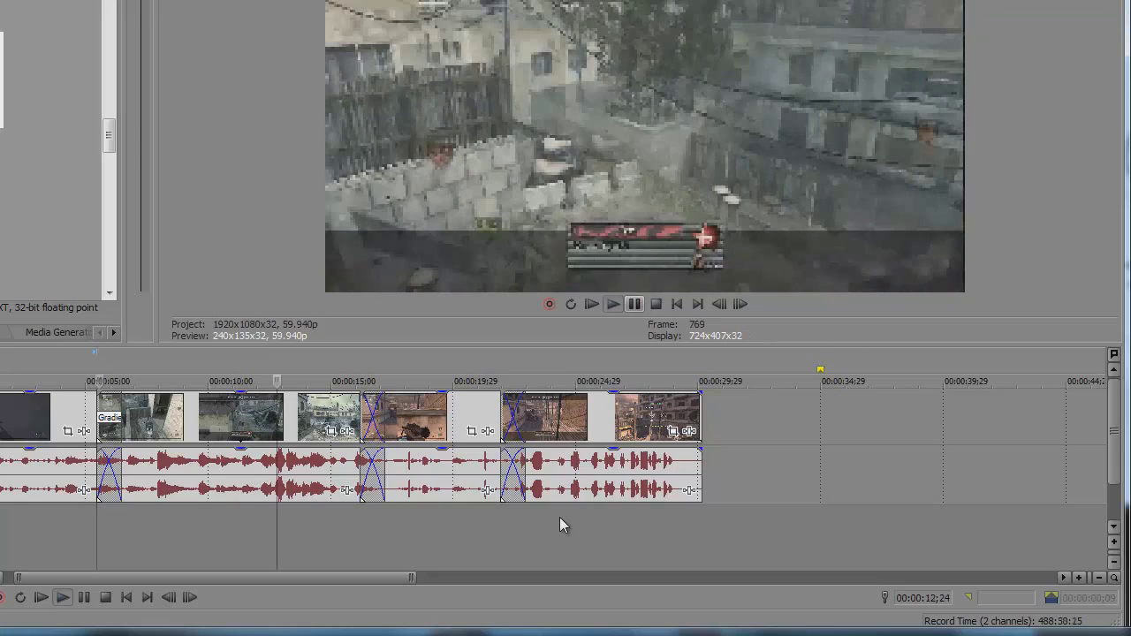
- Remove the Gradient Wipe from the crossfade between the first and second clips and close its window
{"action": "scroll", "coordinate": [560, 525], "scroll_direction": "up", "scroll_amount": 3}
{"action": "scroll", "coordinate": [560, 526], "scroll_direction": "up", "scroll_amount": 2}
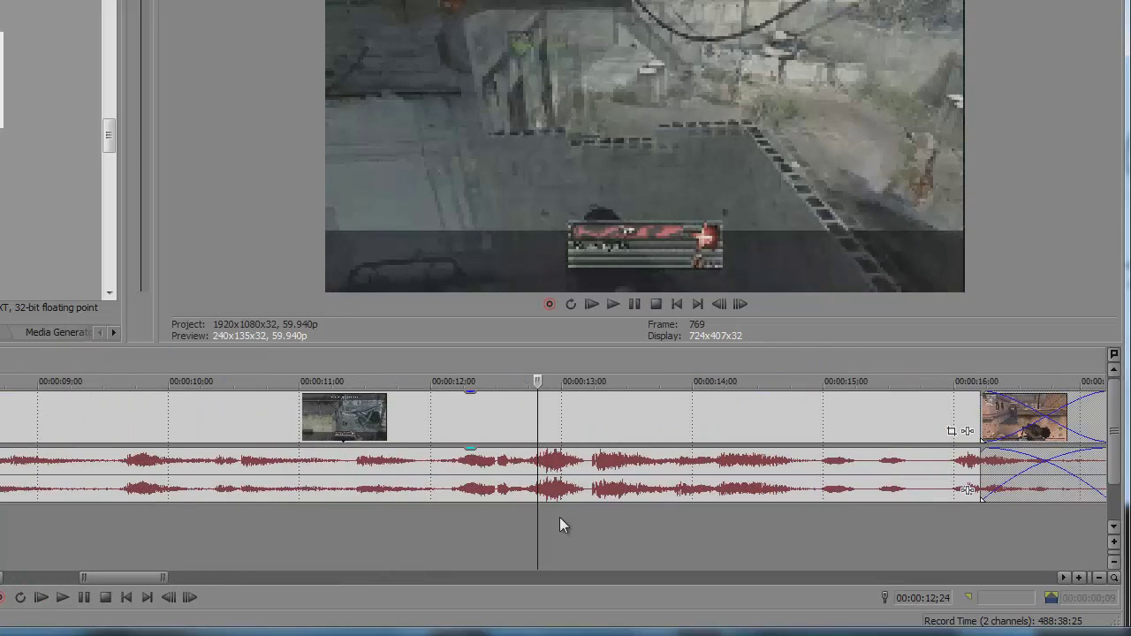
{"action": "scroll", "coordinate": [559, 526], "scroll_direction": "down", "scroll_amount": 4}
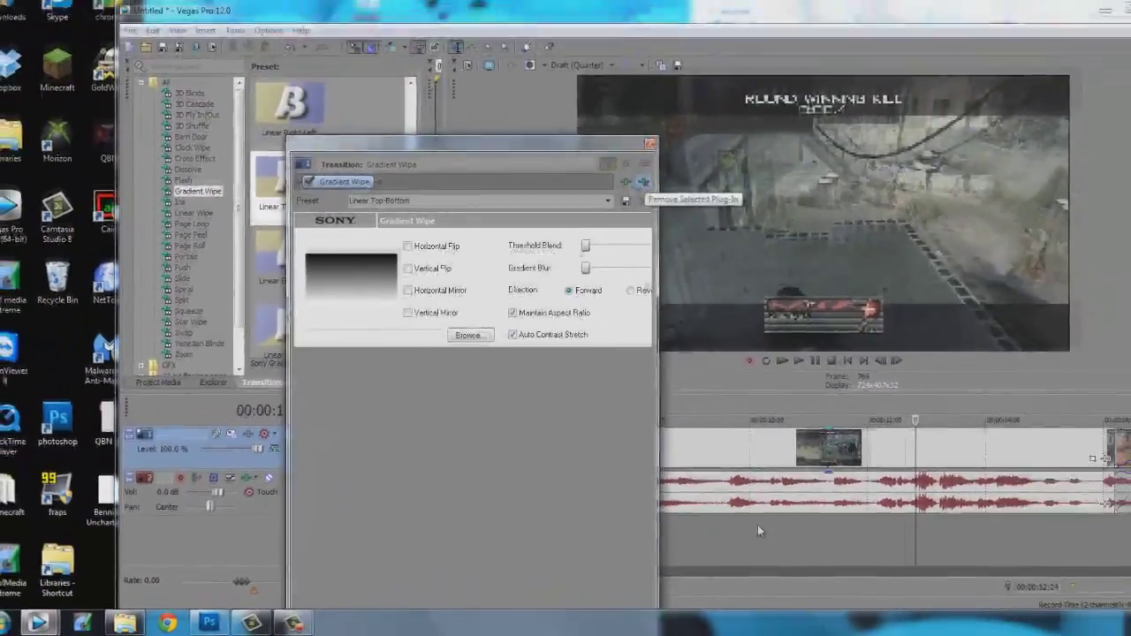
{"action": "key", "text": "Escape"}
{"action": "scroll", "coordinate": [672, 541], "scroll_direction": "down", "scroll_amount": 8}
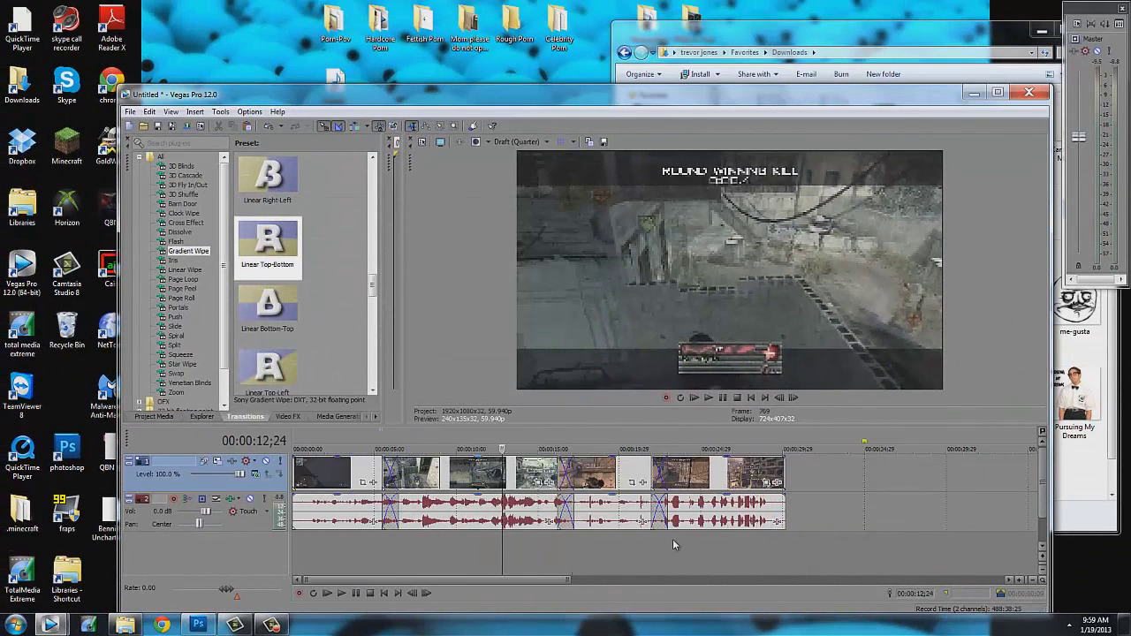
- Move the song to start right after the last clip at 00:00:30;04, maximize the editor and split the song at 00:00:33;27
{"action": "scroll", "coordinate": [672, 543], "scroll_direction": "up", "scroll_amount": 6}
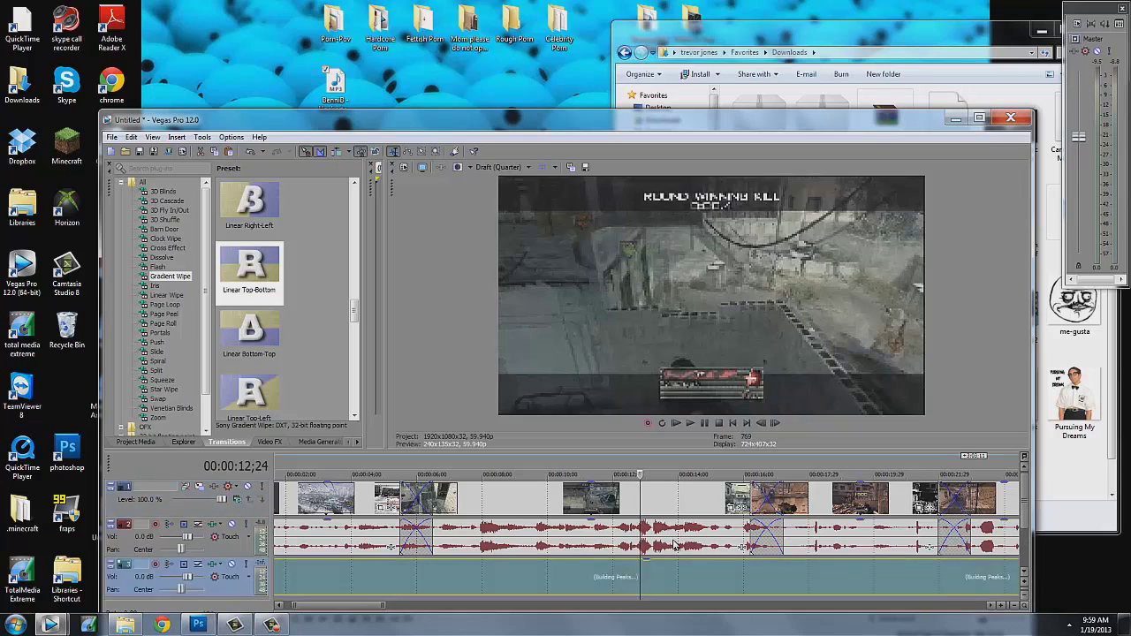
{"action": "scroll", "coordinate": [678, 546], "scroll_direction": "down", "scroll_amount": 3}
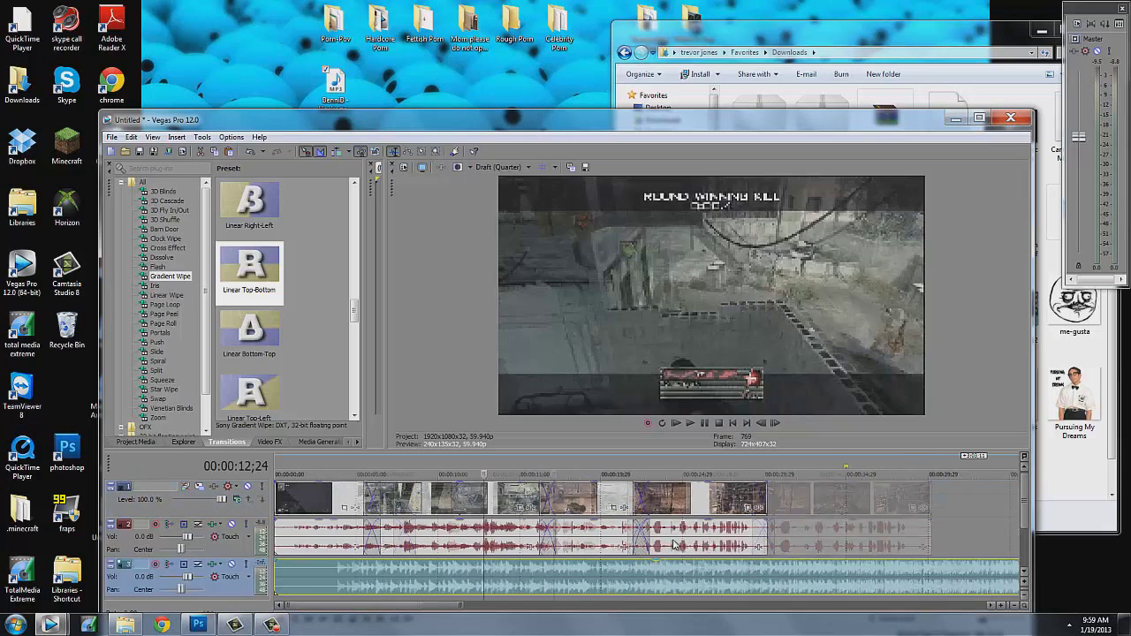
{"action": "mouse_move", "coordinate": [495, 576]}
{"action": "left_mouse_down"}
{"action": "mouse_move", "coordinate": [379, 576]}
{"action": "mouse_move", "coordinate": [874, 576]}
{"action": "left_mouse_up"}
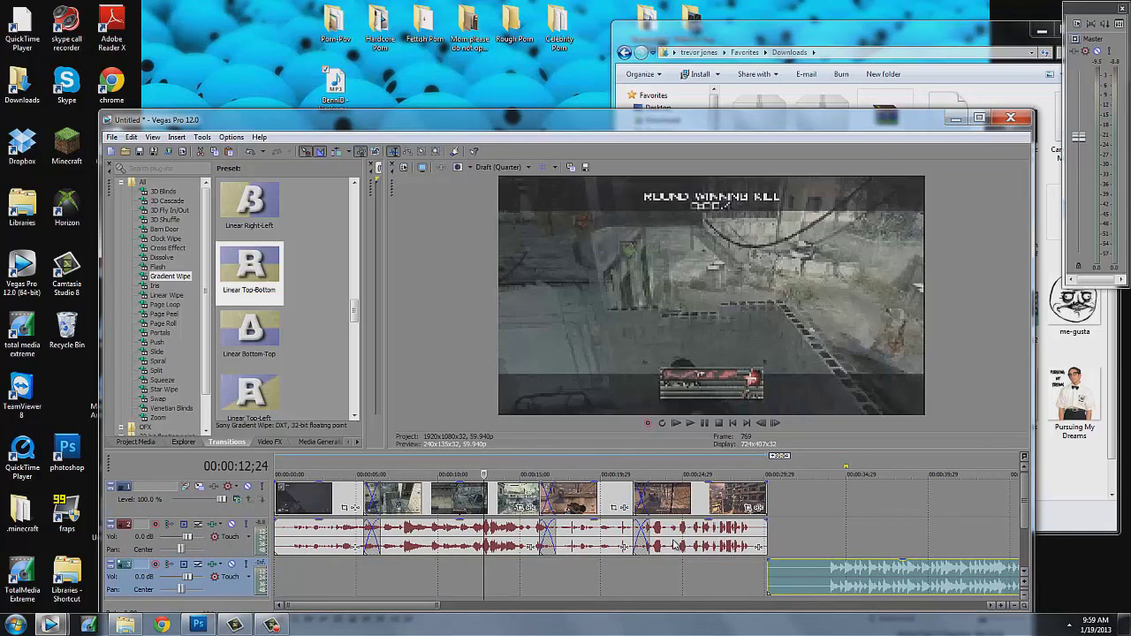
{"action": "key", "text": "super+Up"}
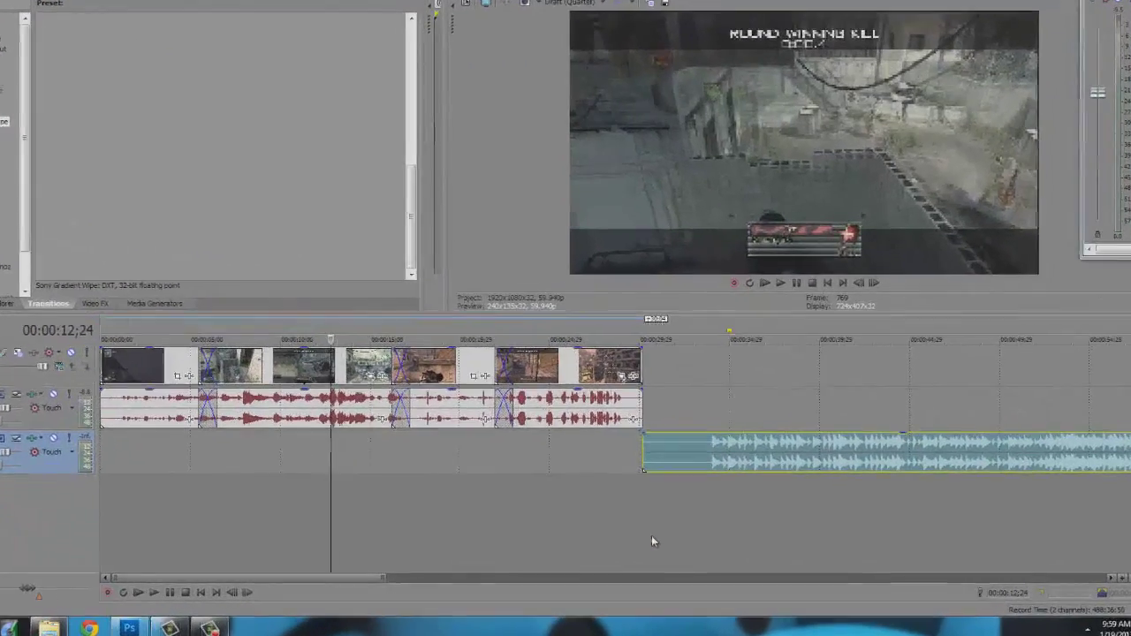
{"action": "left_click", "coordinate": [724, 544]}
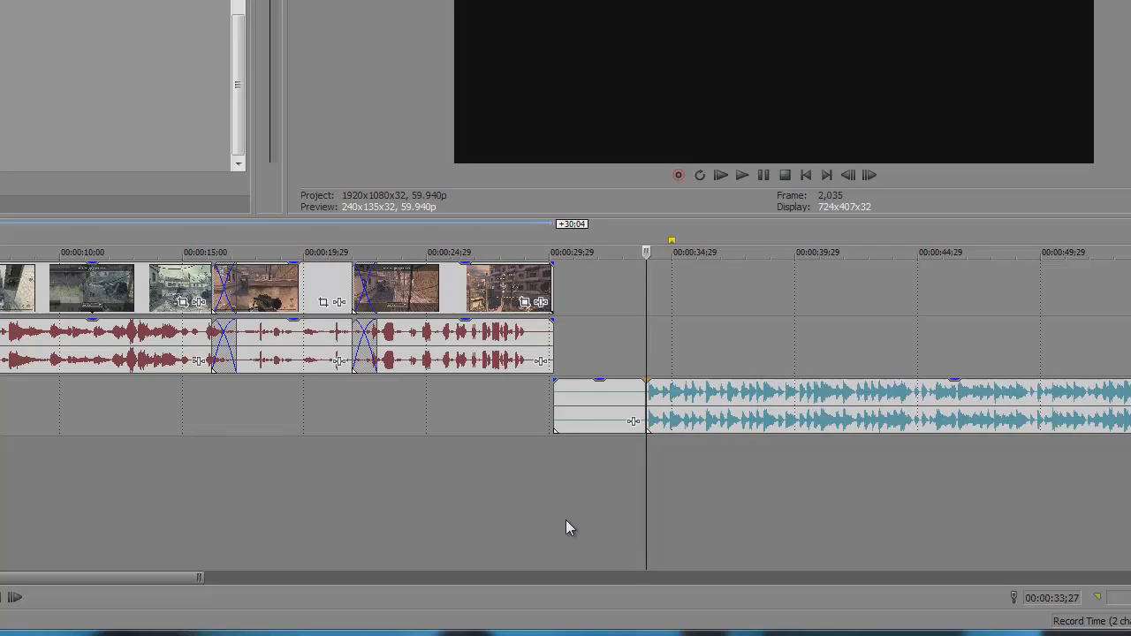
- Cut the silent intro piece from the song track and move the rest of the song to the start of the timeline
{"action": "right_click", "coordinate": [593, 411]}
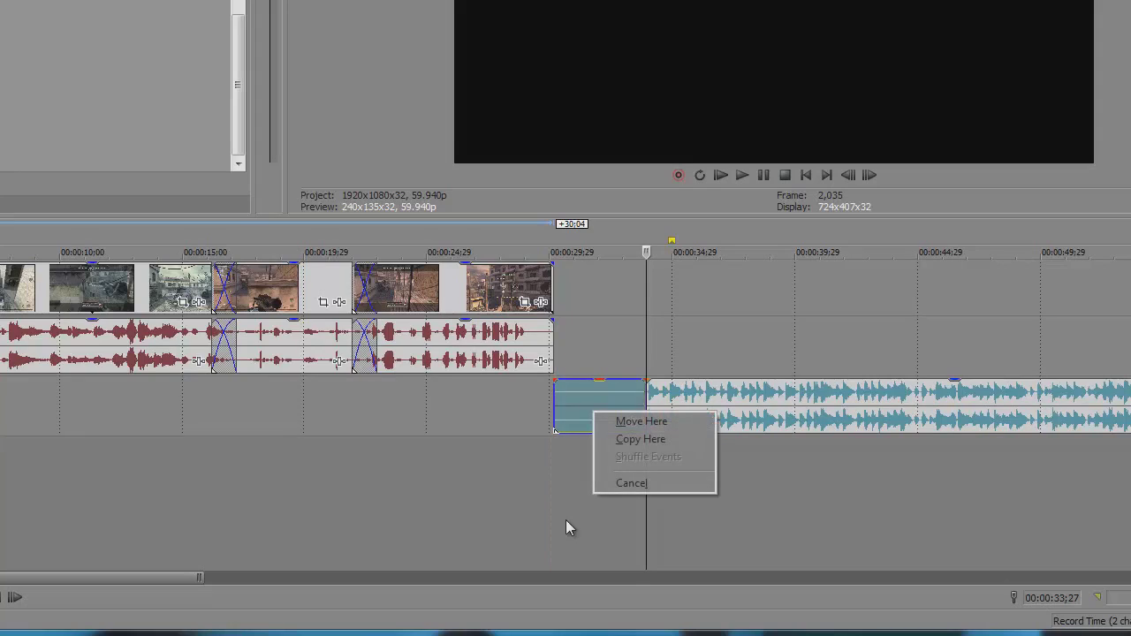
{"action": "right_click", "coordinate": [587, 387]}
{"action": "right_click", "coordinate": [573, 397]}
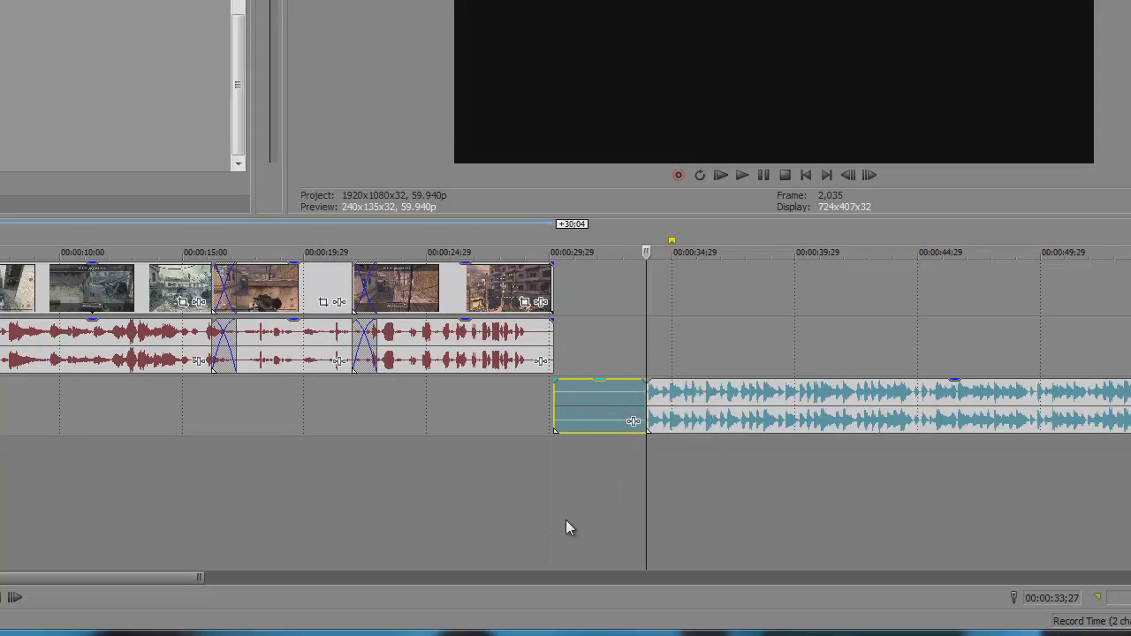
{"action": "key", "text": "Up"}
{"action": "key", "text": "Up"}
{"action": "key", "text": "Up"}
{"action": "key", "text": "Up"}
{"action": "key", "text": "Up"}
{"action": "key", "text": "Up"}
{"action": "key", "text": "Up"}
{"action": "key", "text": "Up"}
{"action": "key", "text": "Up"}
{"action": "key", "text": "Up"}
{"action": "key", "text": "Up"}
{"action": "key", "text": "Up"}
{"action": "key", "text": "Up"}
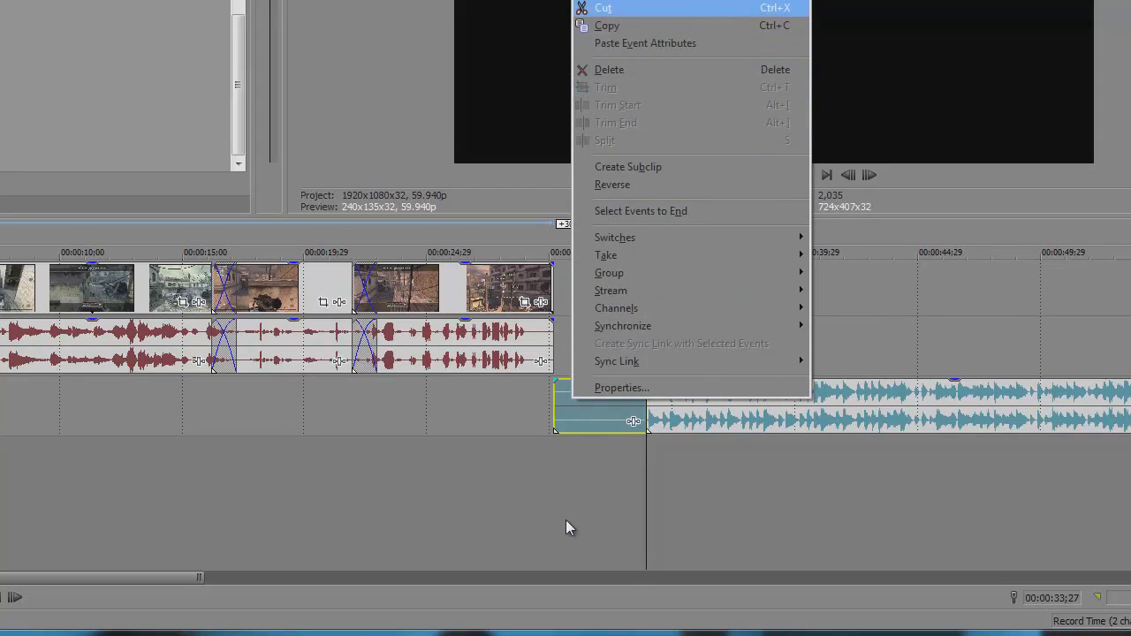
{"action": "key", "text": "Return"}
{"action": "key", "text": "ctrl+z"}
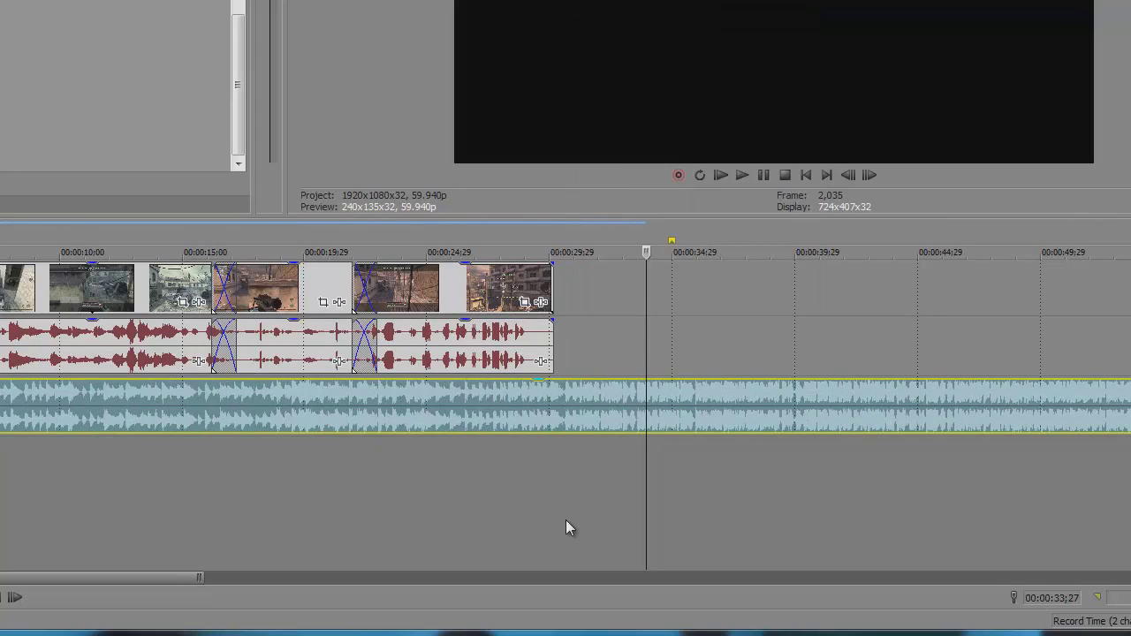
- Split the song where the last clip ends, at 00:00:30;04, and remove the part beyond that point
{"action": "left_click_drag", "start_coordinate": [479, 527], "coordinate": [487, 528]}
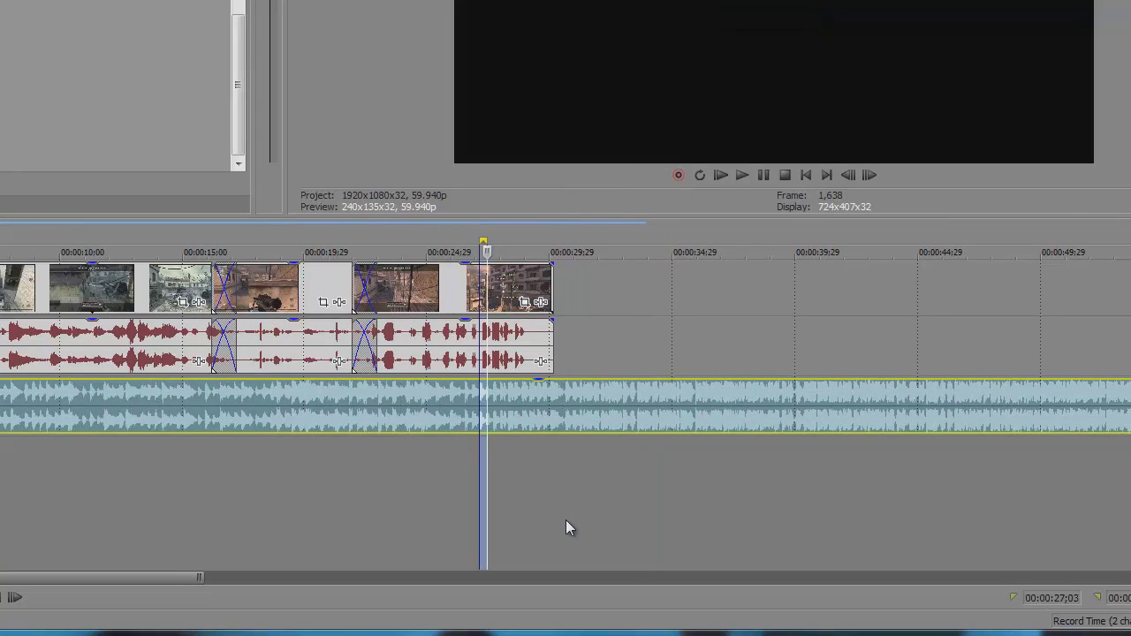
{"action": "key", "text": "ctrl+z"}
{"action": "scroll", "coordinate": [565, 528], "scroll_direction": "down", "scroll_amount": 6}
{"action": "scroll", "coordinate": [565, 528], "scroll_direction": "up", "scroll_amount": 1}
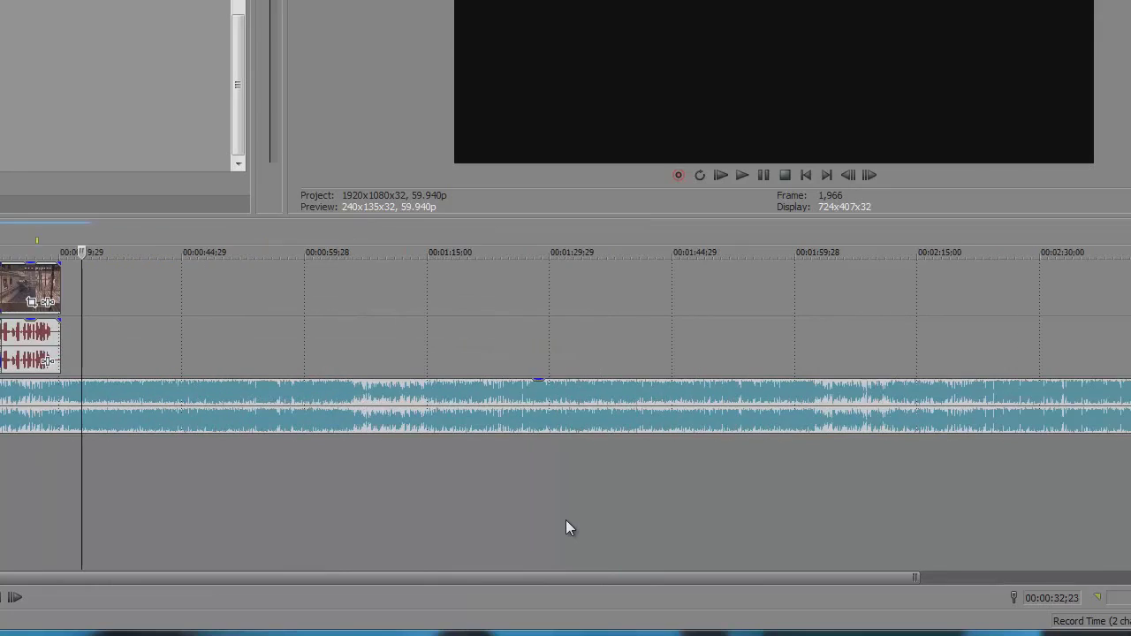
{"action": "scroll", "coordinate": [569, 528], "scroll_direction": "up", "scroll_amount": 5}
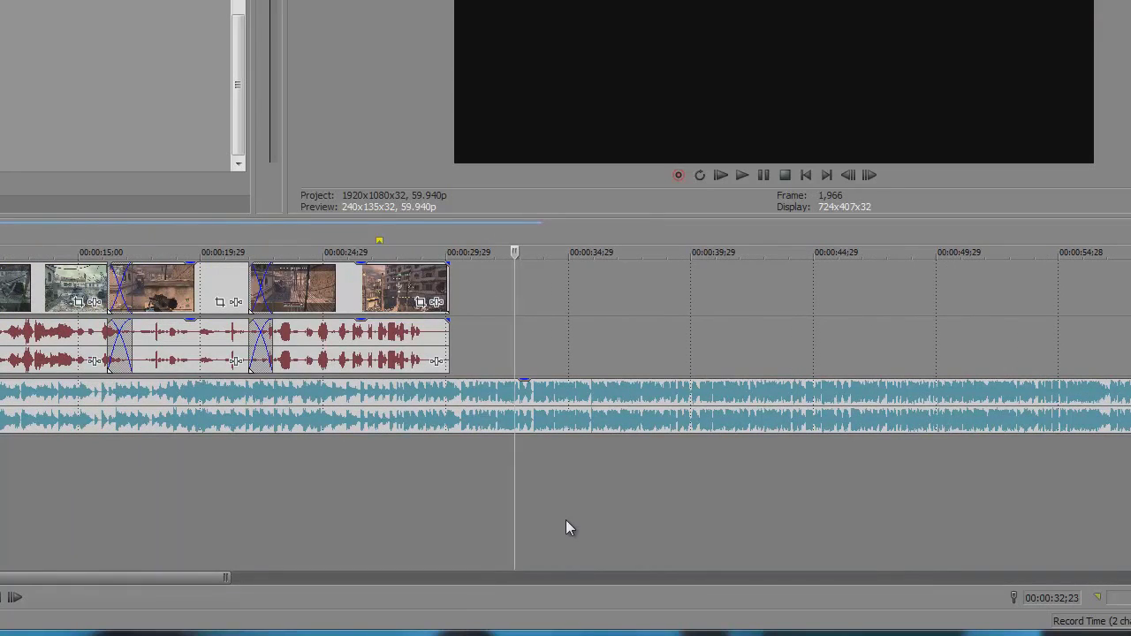
{"action": "key", "text": "ctrl+alt+Left"}
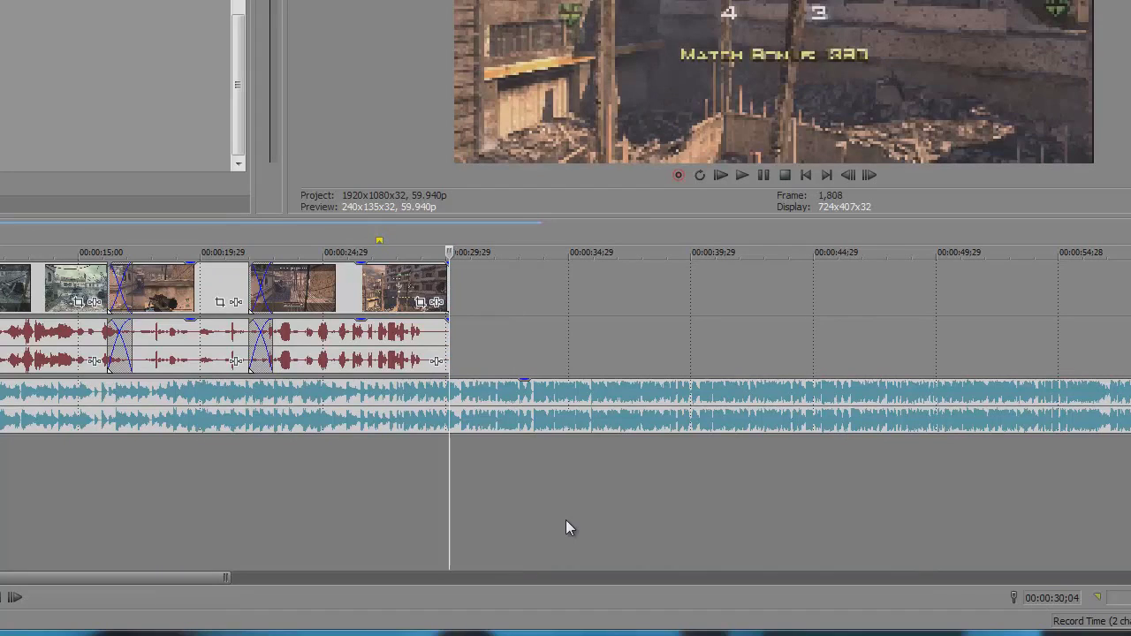
{"action": "key", "text": "s"}
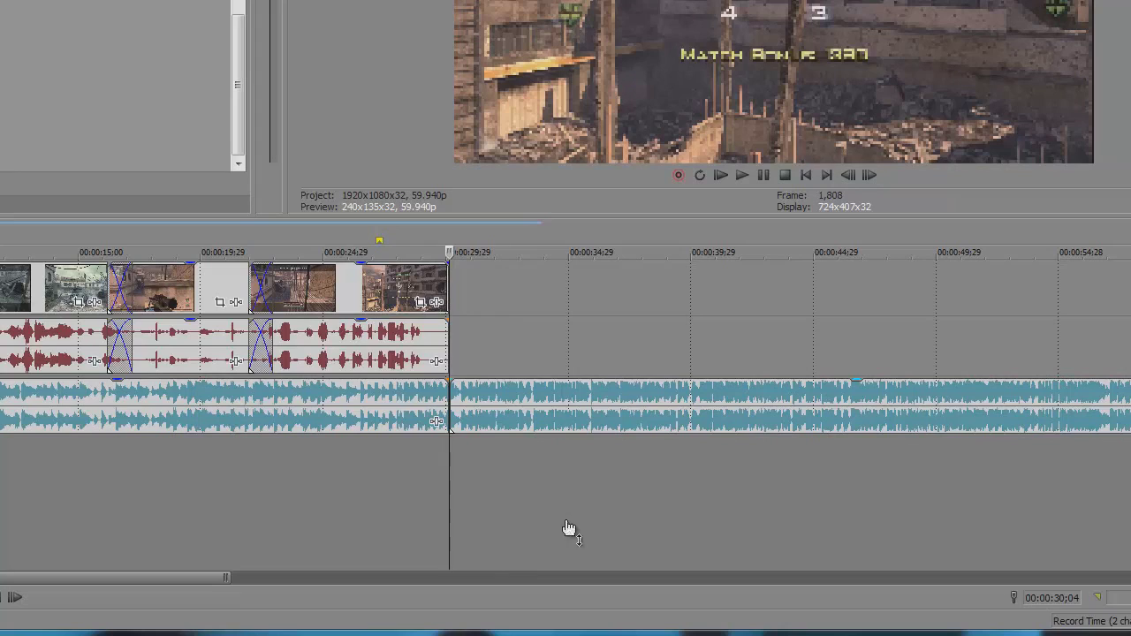
{"action": "scroll", "coordinate": [569, 528], "scroll_direction": "up", "scroll_amount": 5}
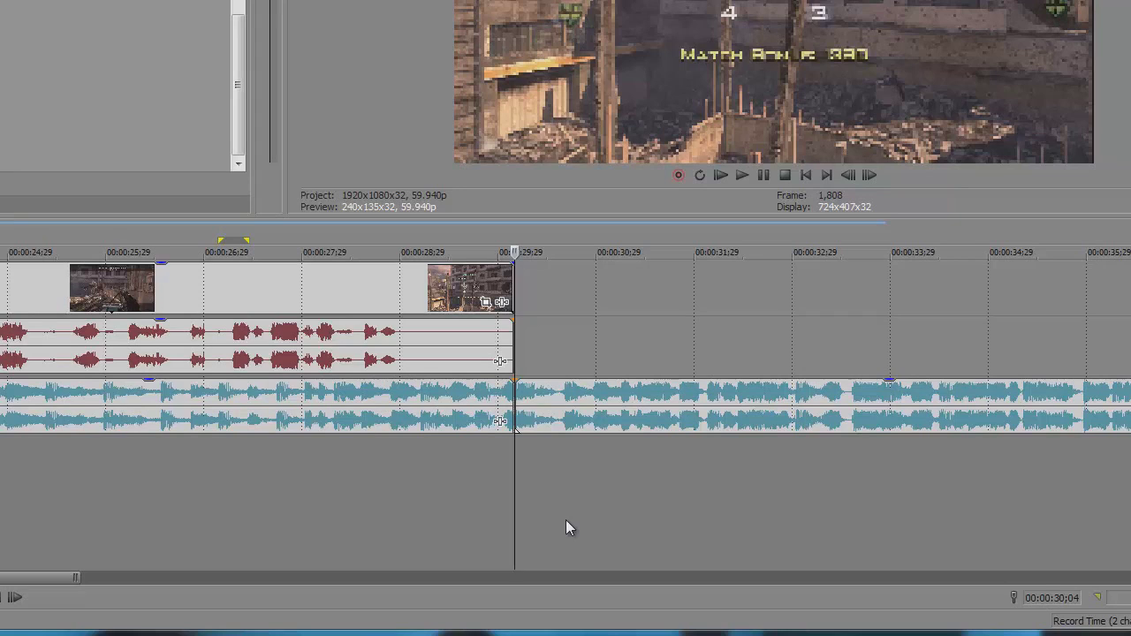
{"action": "right_click", "coordinate": [571, 396]}
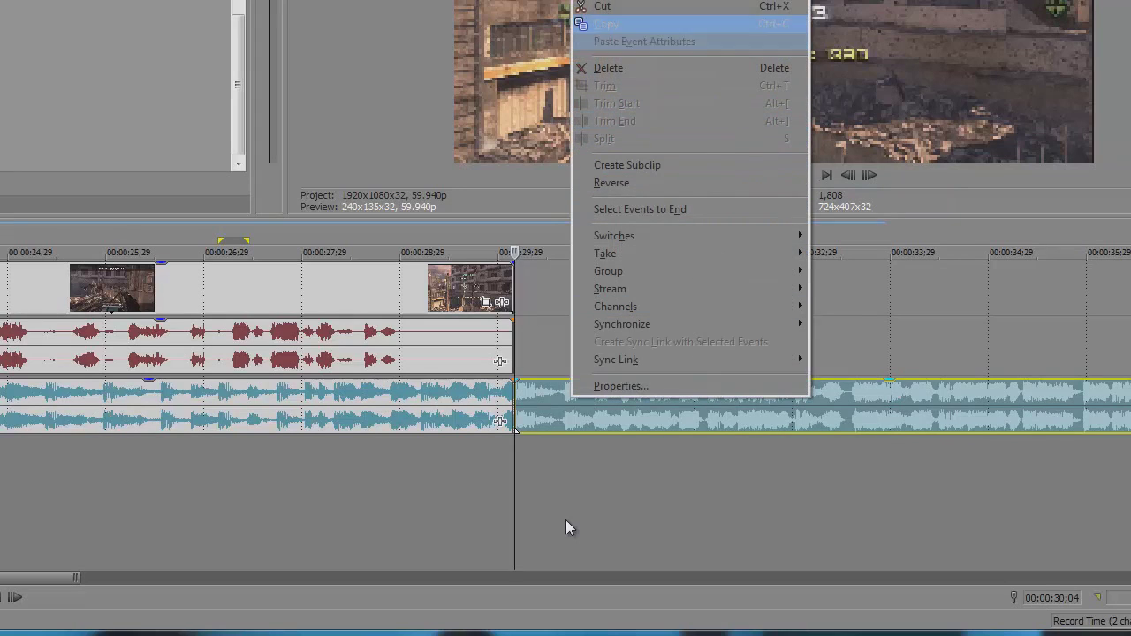
{"action": "key", "text": "Return"}
{"action": "scroll", "coordinate": [569, 528], "scroll_direction": "down", "scroll_amount": 8}
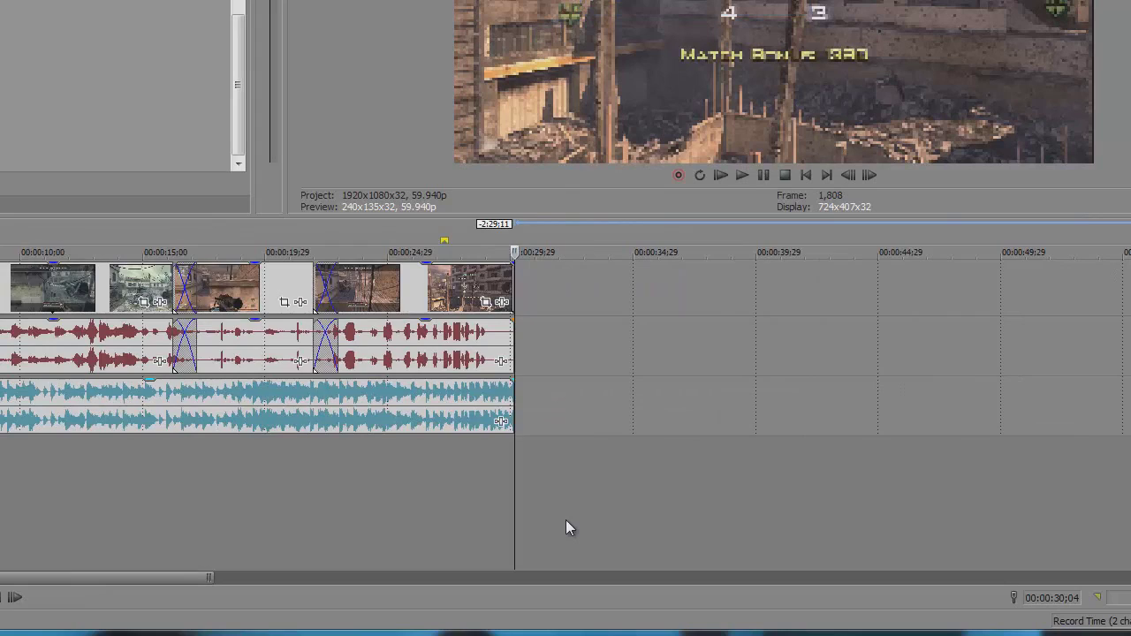
- Add a fade-out of about 7 seconds to the song's end and one of about 4 seconds to the last video clip
{"action": "scroll", "coordinate": [569, 527], "scroll_direction": "up", "scroll_amount": 6}
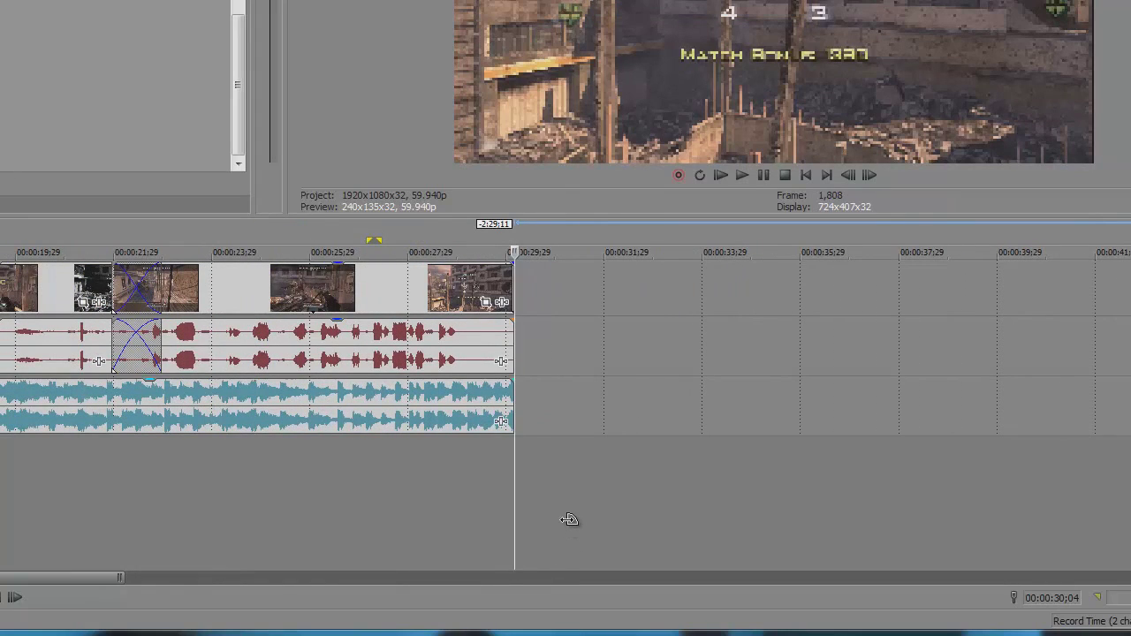
{"action": "left_click_drag", "start_coordinate": [513, 381], "coordinate": [152, 381]}
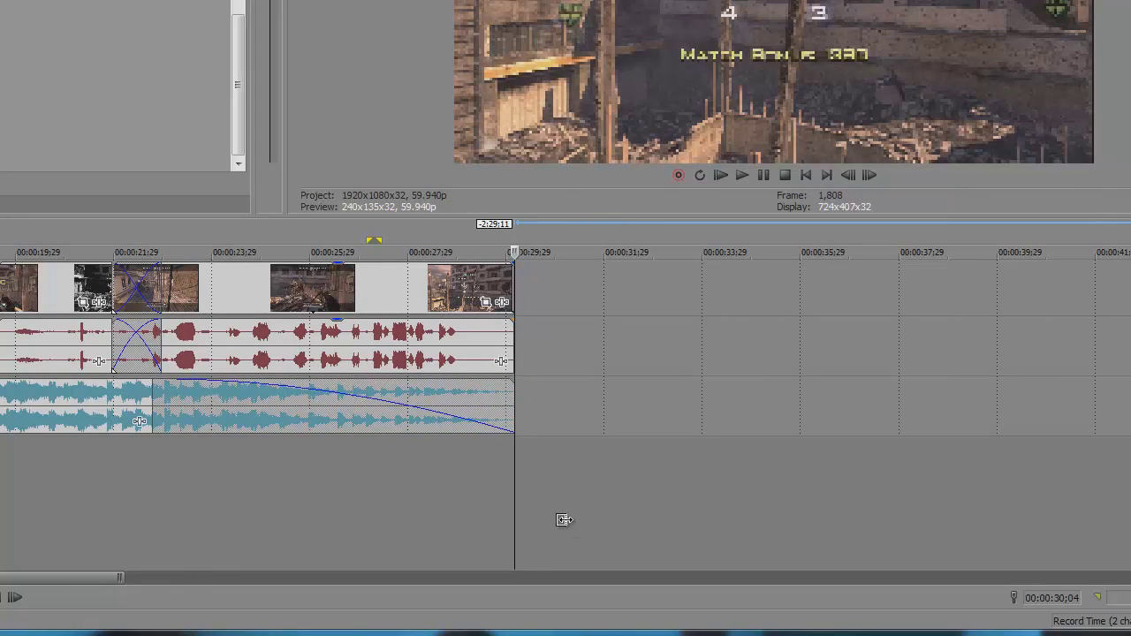
{"action": "left_click_drag", "start_coordinate": [512, 266], "coordinate": [259, 265]}
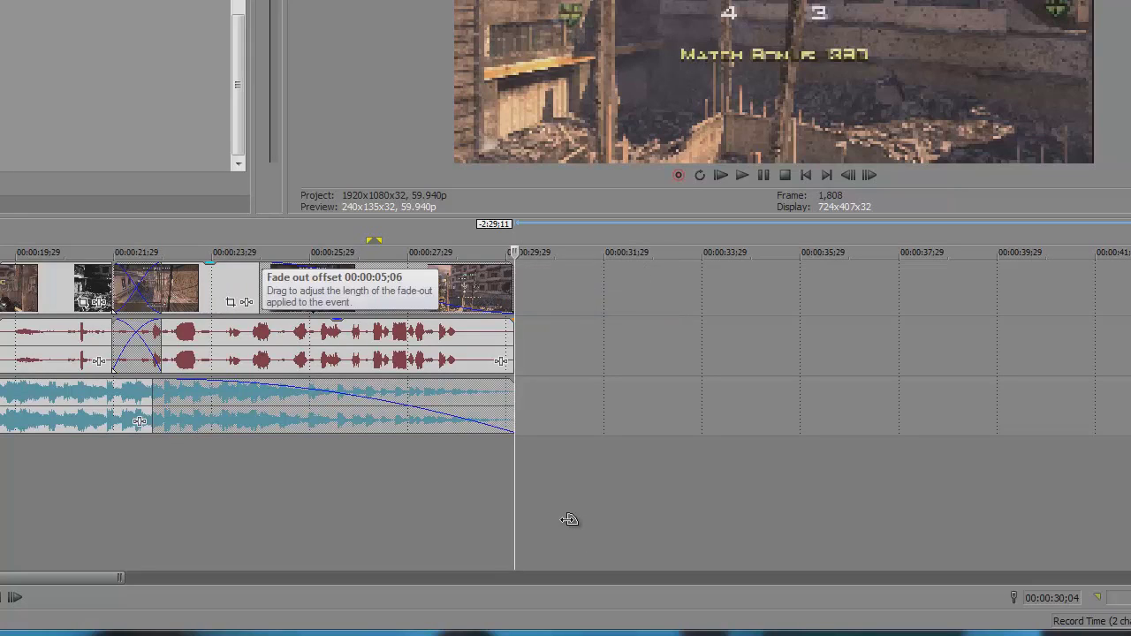
{"action": "mouse_move", "coordinate": [260, 265]}
{"action": "left_mouse_down"}
{"action": "mouse_move", "coordinate": [437, 265]}
{"action": "mouse_move", "coordinate": [510, 281]}
{"action": "mouse_move", "coordinate": [528, 272]}
{"action": "mouse_move", "coordinate": [535, 283]}
{"action": "mouse_move", "coordinate": [518, 283]}
{"action": "mouse_move", "coordinate": [511, 265]}
{"action": "mouse_move", "coordinate": [245, 265]}
{"action": "mouse_move", "coordinate": [305, 265]}
{"action": "left_mouse_up"}
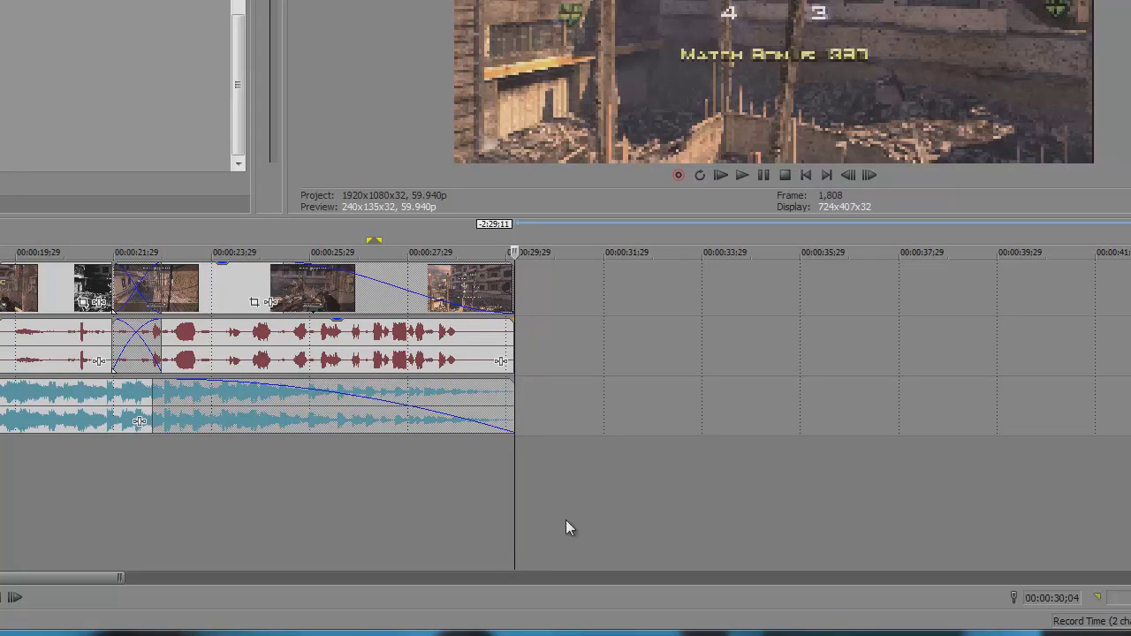
- Insert a new audio track, arm it for recording with the Documents folder, and place the playhead at the clips' end, 00:00:30;04
{"action": "scroll", "coordinate": [567, 528], "scroll_direction": "down", "scroll_amount": 6}
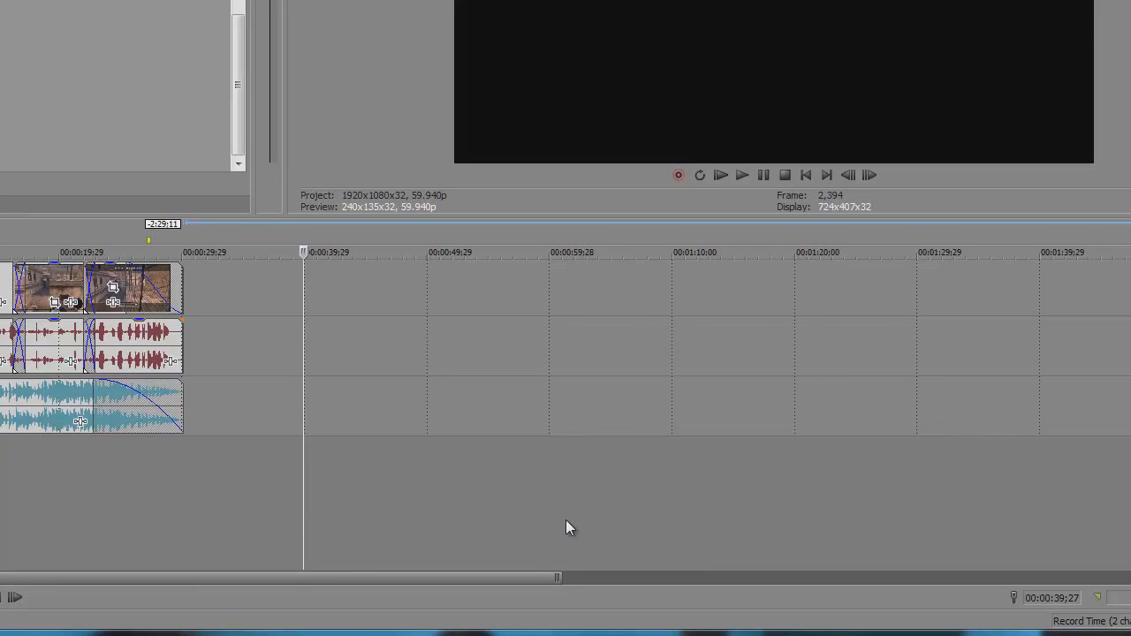
{"action": "key", "text": "ctrl+q"}
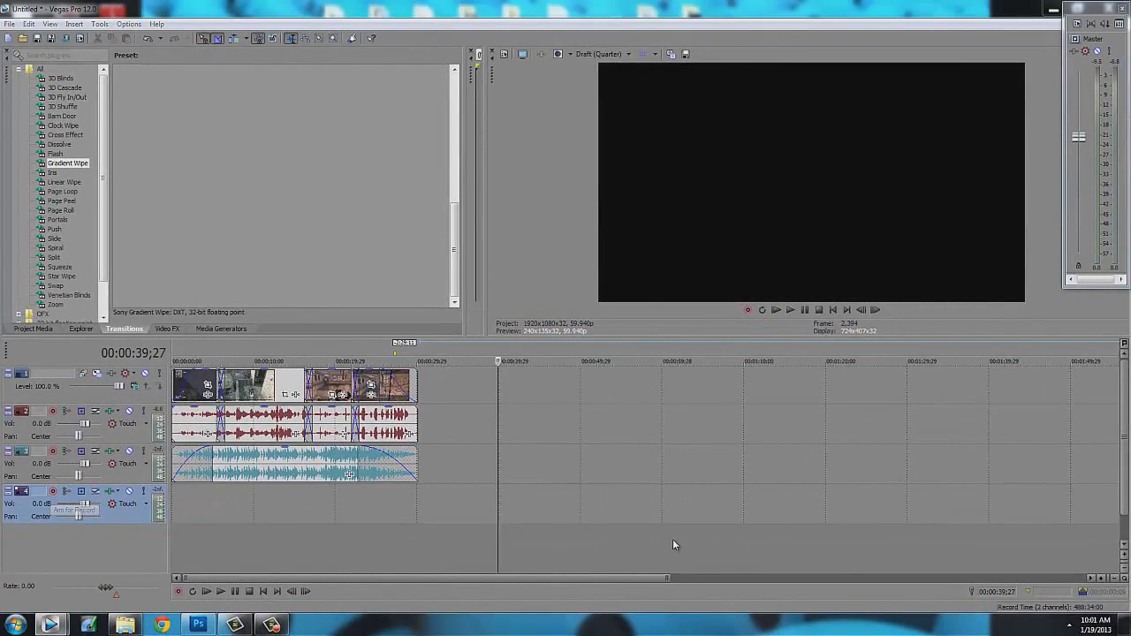
{"action": "key", "text": "ctrl+r"}
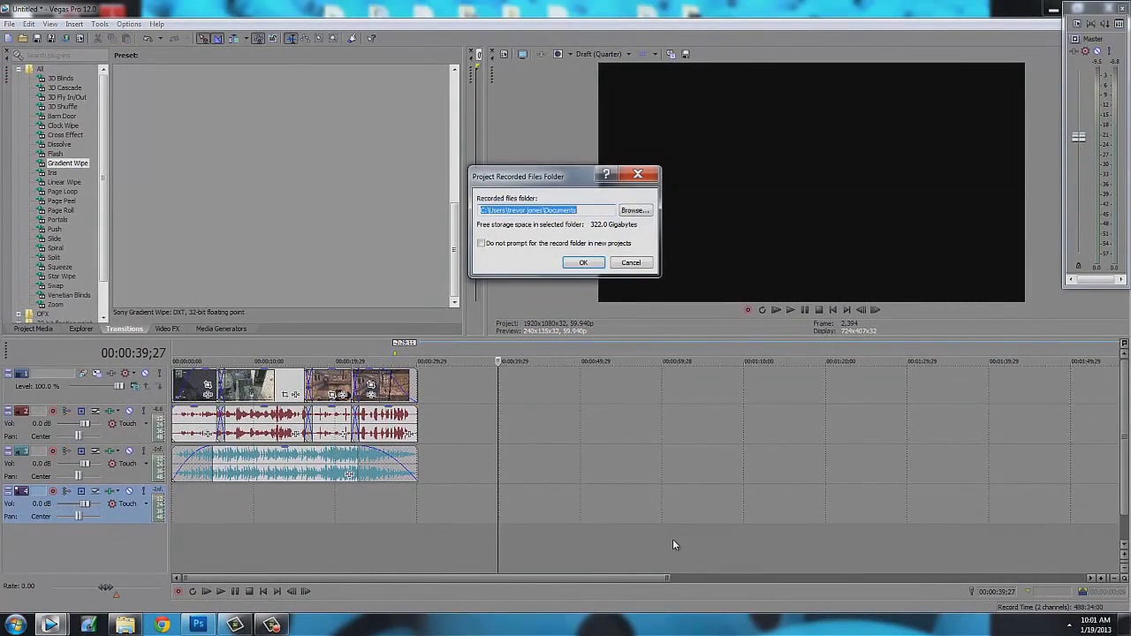
{"action": "key", "text": "Return"}
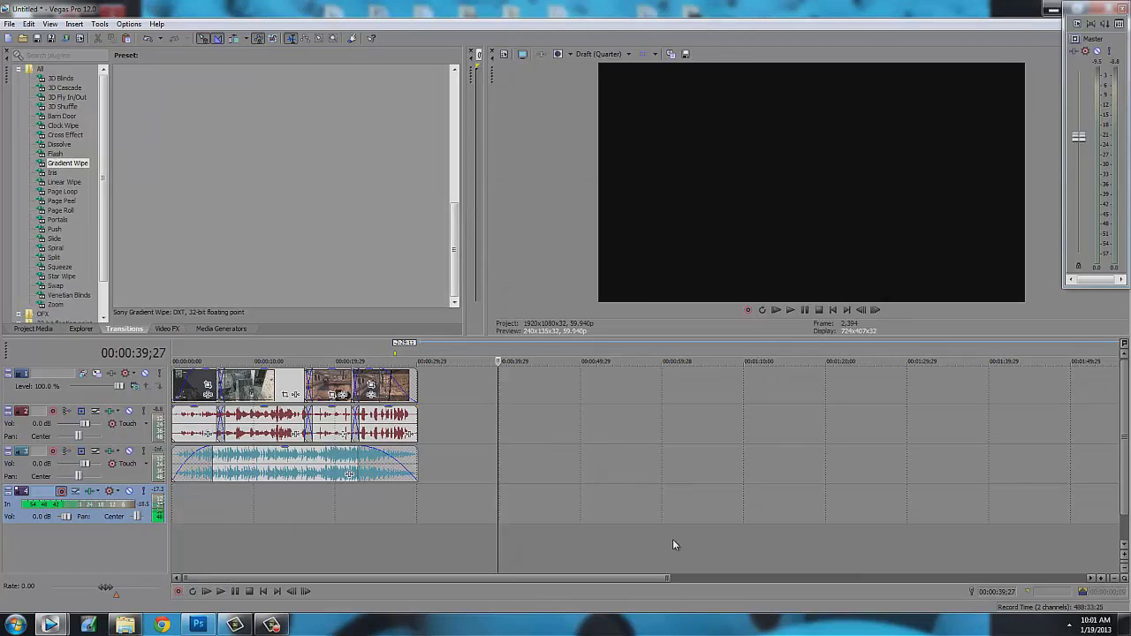
{"action": "key", "text": "ctrl+End"}
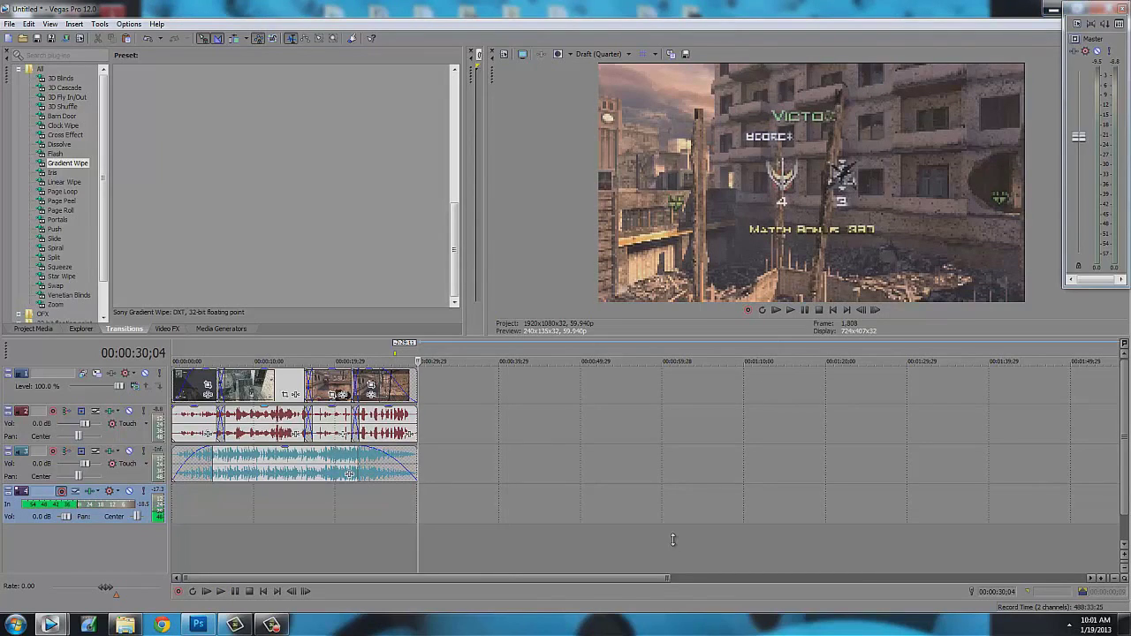
{"action": "key", "text": "alt+3"}
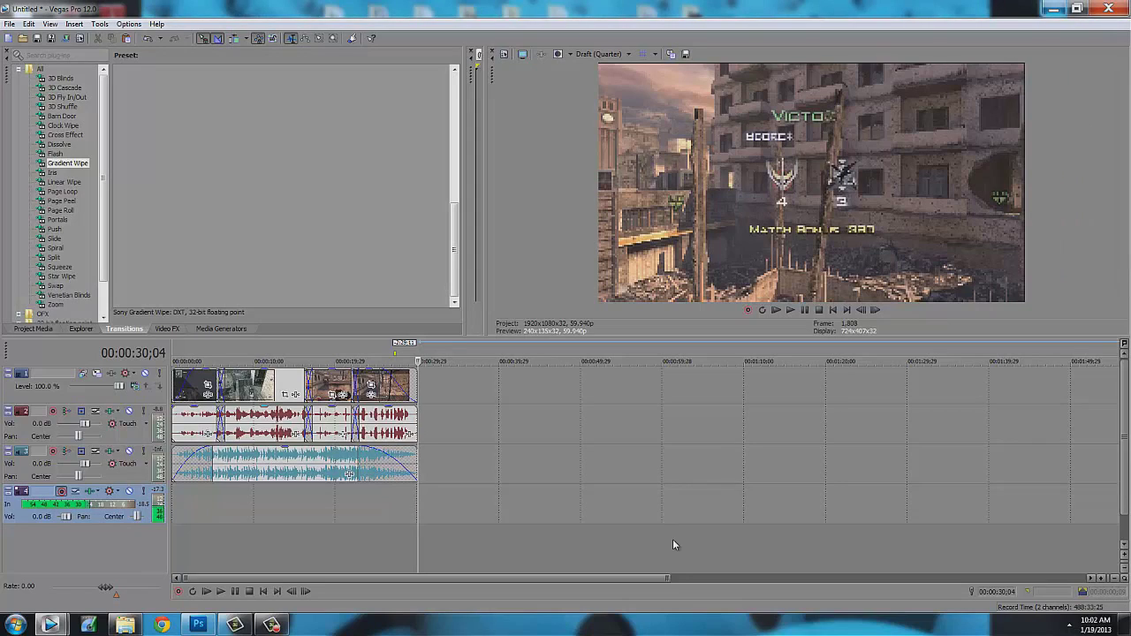
- Open Render As, mark the Quickest render settings 720p template as a favorite and show favorites only
{"action": "key", "text": "alt+f"}
{"action": "key", "text": "Down"}
{"action": "key", "text": "Down"}
{"action": "key", "text": "Down"}
{"action": "key", "text": "Down"}
{"action": "key", "text": "Down"}
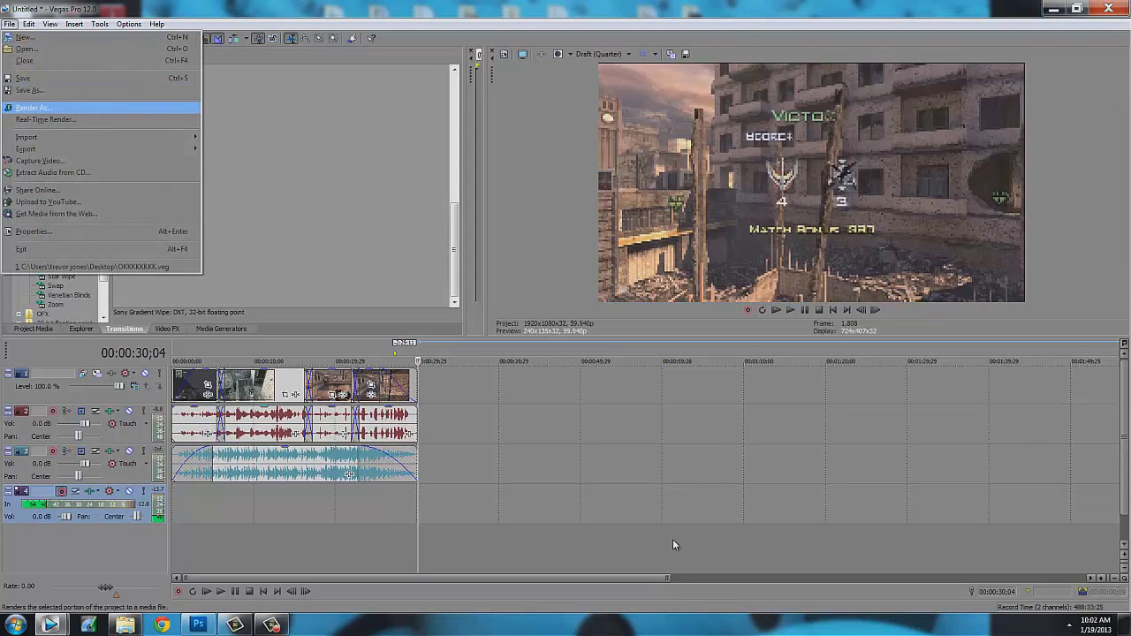
{"action": "key", "text": "Return"}
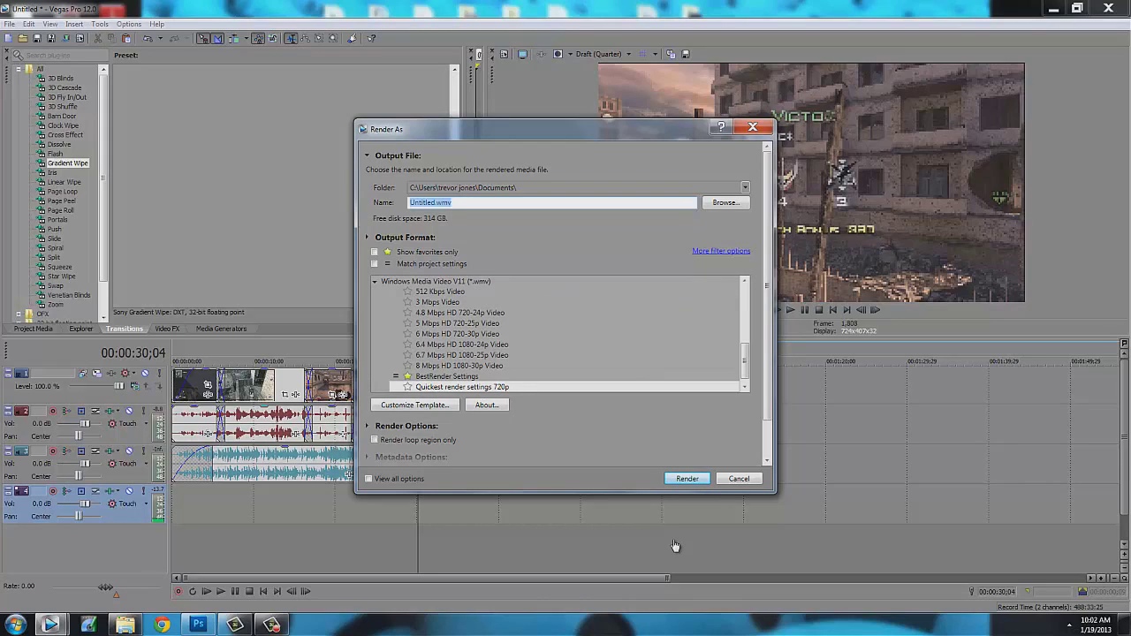
{"action": "key", "text": "Tab"}
{"action": "key", "text": "shift+Tab"}
{"action": "key", "text": "shift+Tab"}
{"action": "key", "text": "space"}
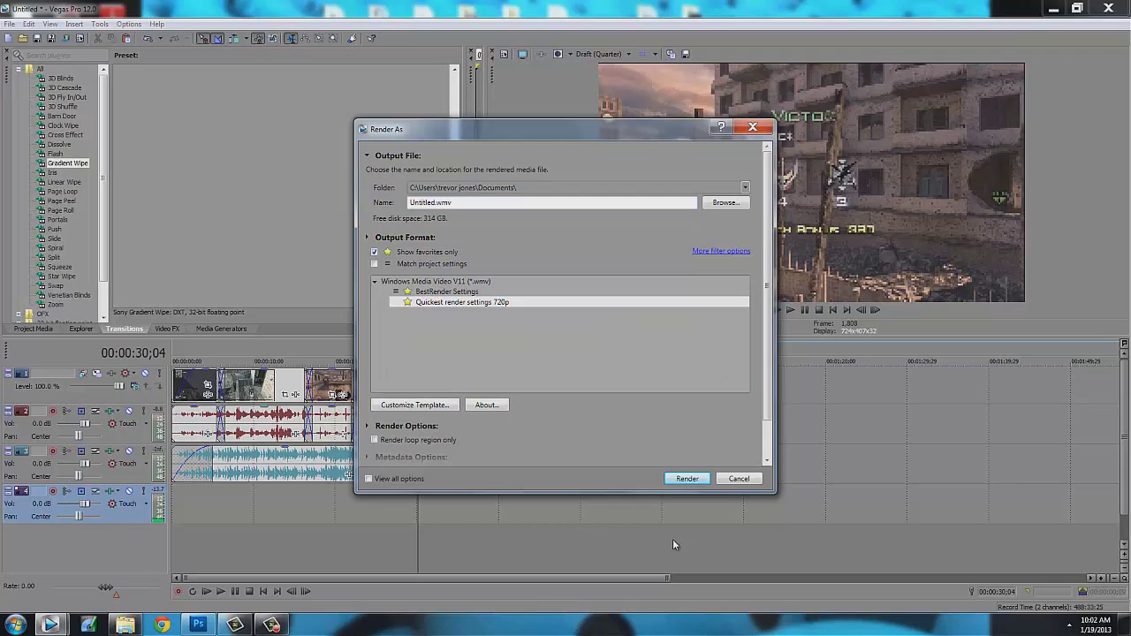
- Compare the BestRender Settings and Quickest render settings 720p templates under Windows Media Video V11
{"action": "key", "text": "Up"}
{"action": "key", "text": "Down"}
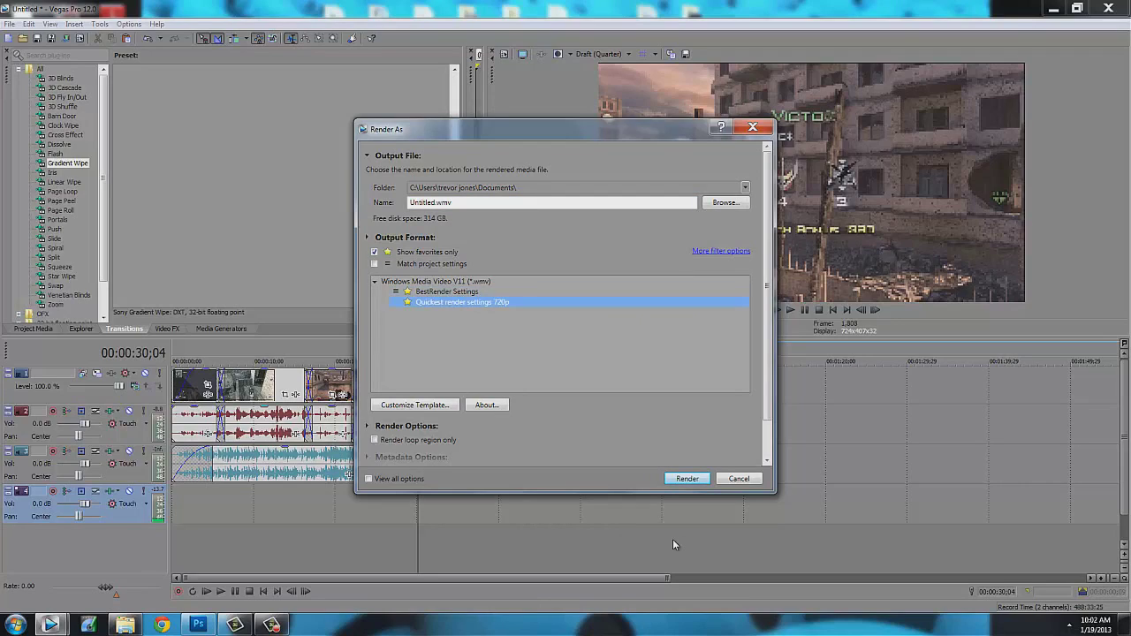
{"action": "key", "text": "Up"}
{"action": "key", "text": "Up"}
{"action": "key", "text": "Down"}
{"action": "key", "text": "Down"}
{"action": "key", "text": "Up"}
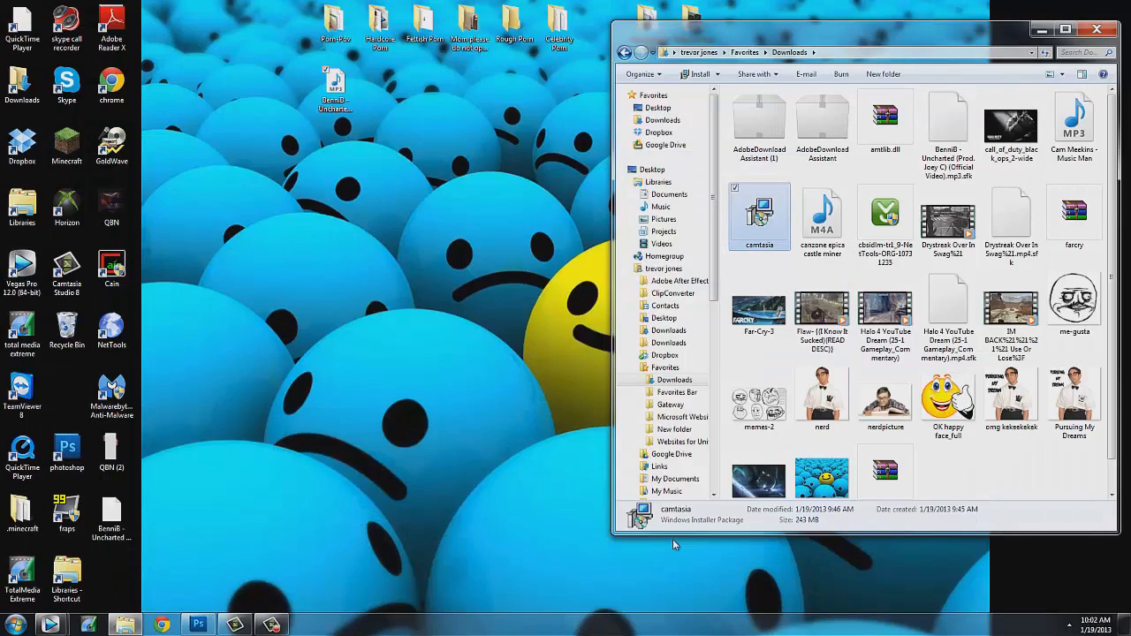
- Close the Downloads folder window and move the BenniB - Uncharted file below QBN (2) from the desktop to the Recycle Bin
{"action": "left_click_drag", "start_coordinate": [973, 31], "coordinate": [658, 100]}
{"action": "left_click", "coordinate": [782, 98]}
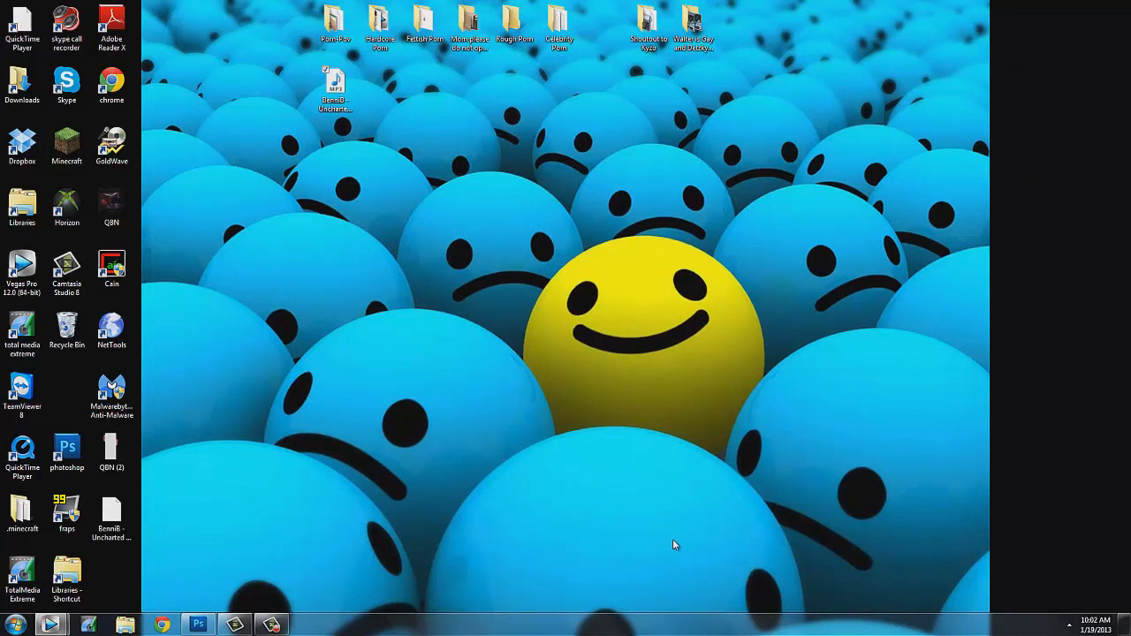
{"action": "left_click_drag", "start_coordinate": [111, 513], "coordinate": [70, 336]}
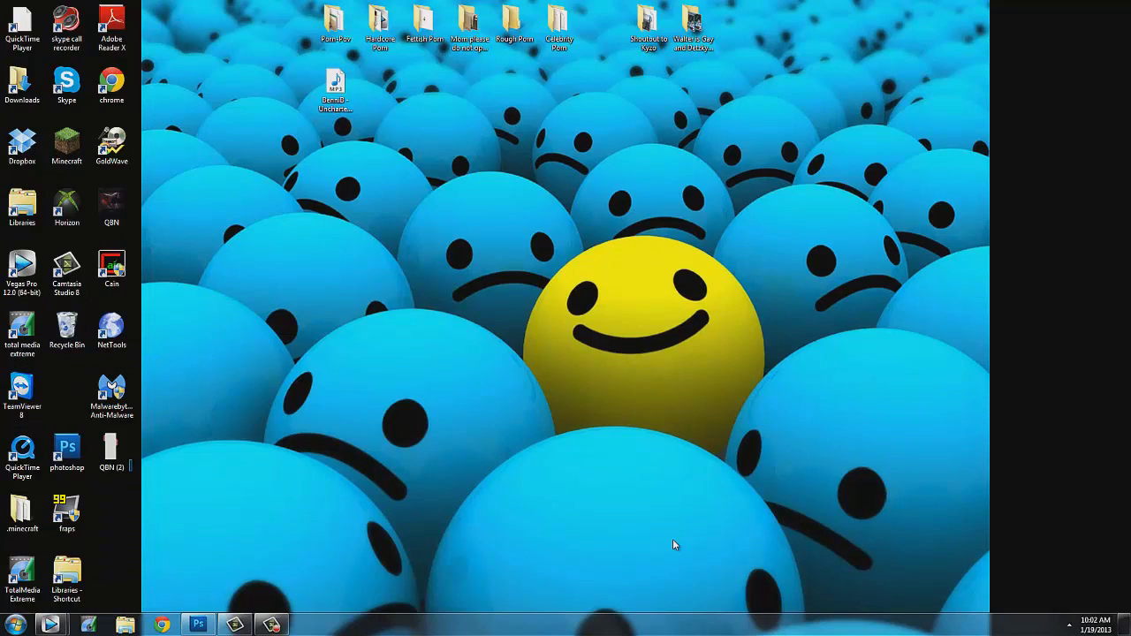
- Move the QBN (2) desktop icon to the free spot below the Recycle Bin
{"action": "left_click", "coordinate": [112, 452]}
{"action": "left_click_drag", "start_coordinate": [111, 453], "coordinate": [66, 391]}
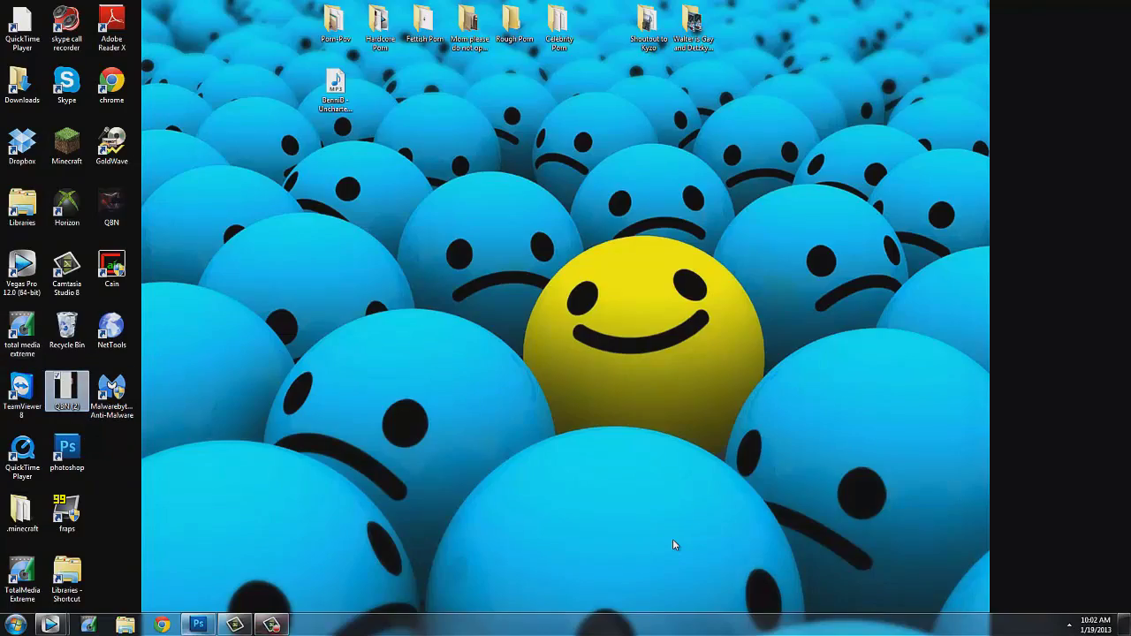